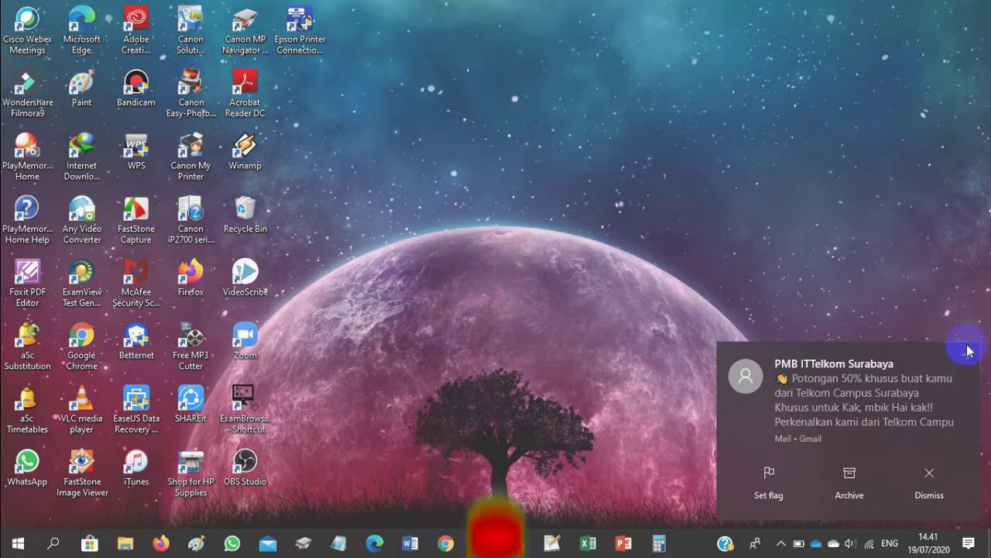
# Step: Dismiss the mail notification, switch to Google Chrome and open Google Classroom
pyautogui.click(966, 357)
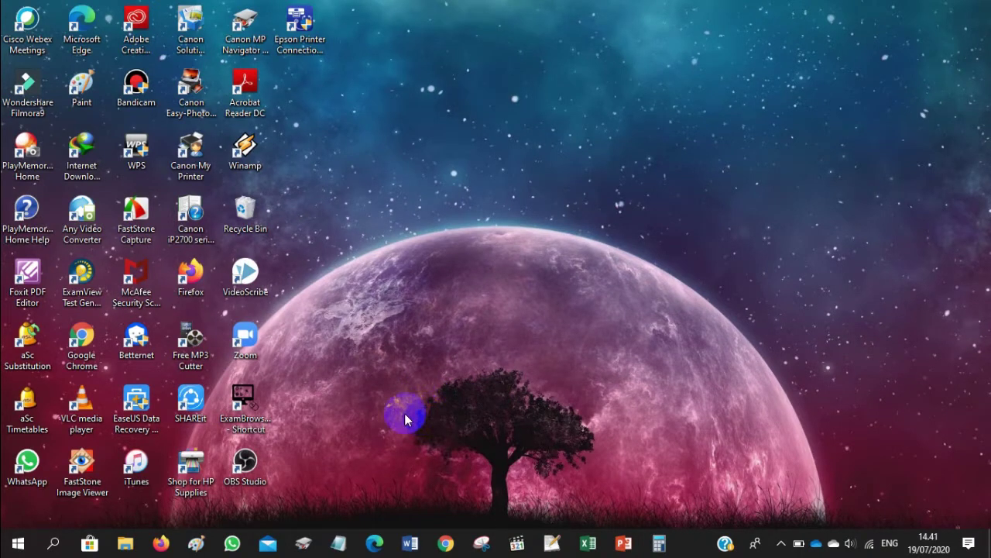
pyautogui.click(446, 543)
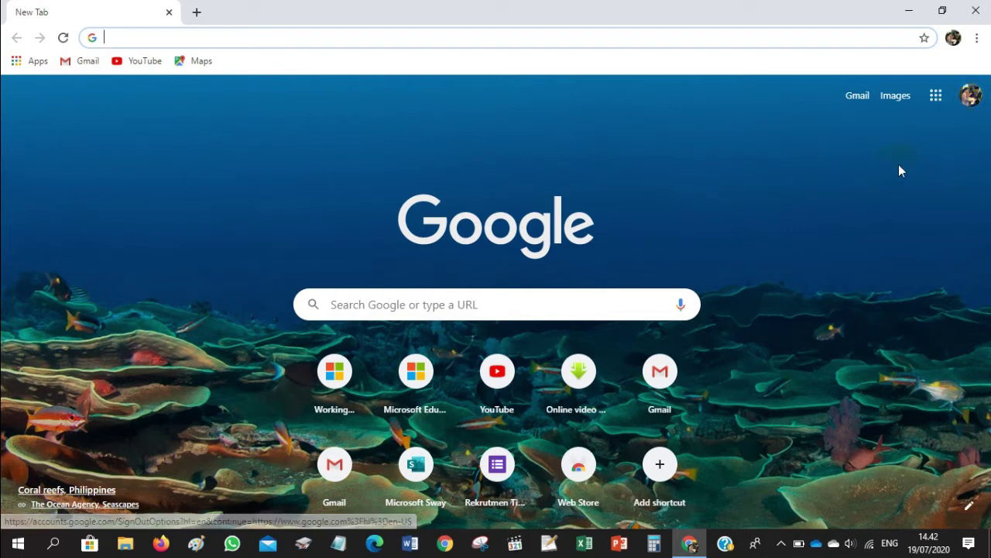
pyautogui.click(937, 103)
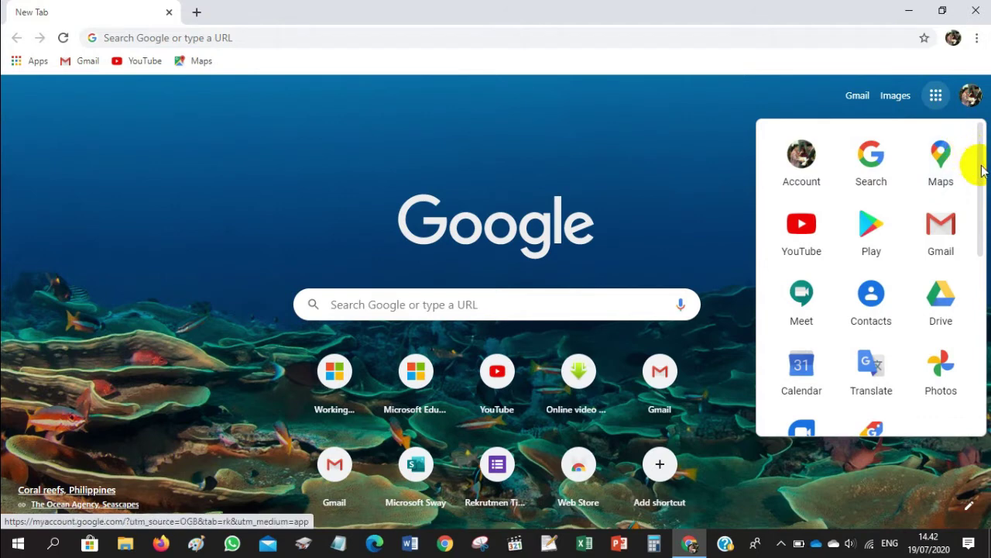
pyautogui.moveTo(981, 171); pyautogui.dragTo(987, 338)
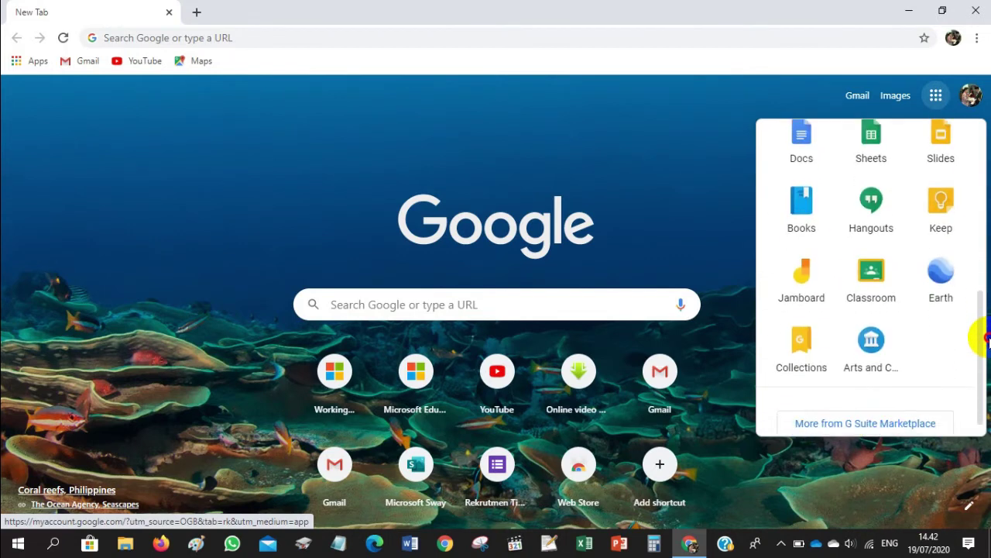
pyautogui.click(871, 277)
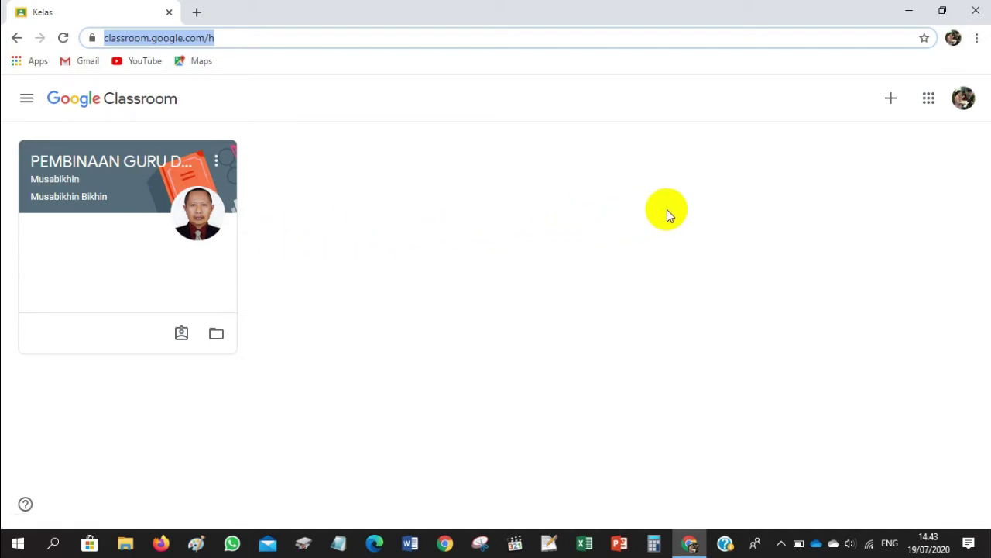
# Step: Start creating a new class and accept the notice about not using Classroom at a school with students
pyautogui.click(891, 99)
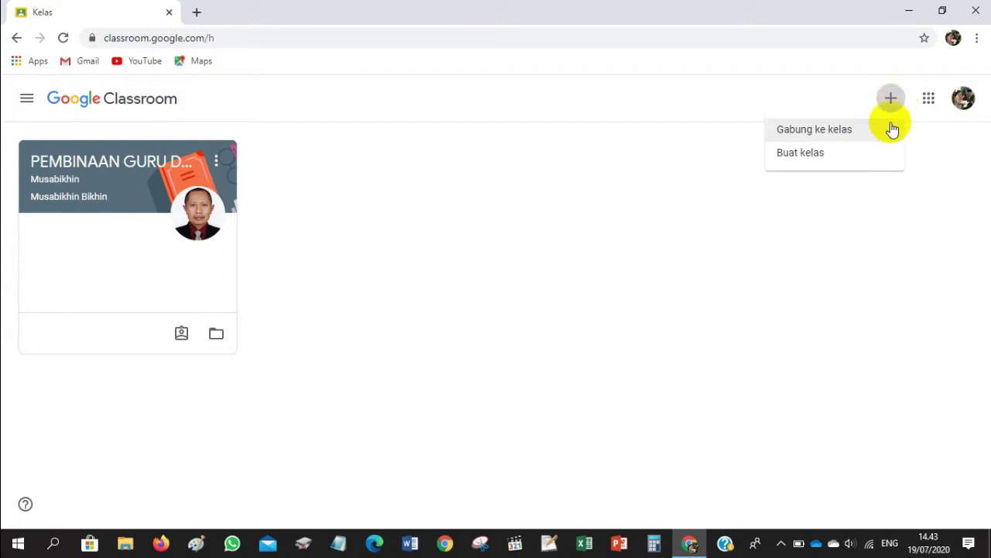
pyautogui.click(836, 154)
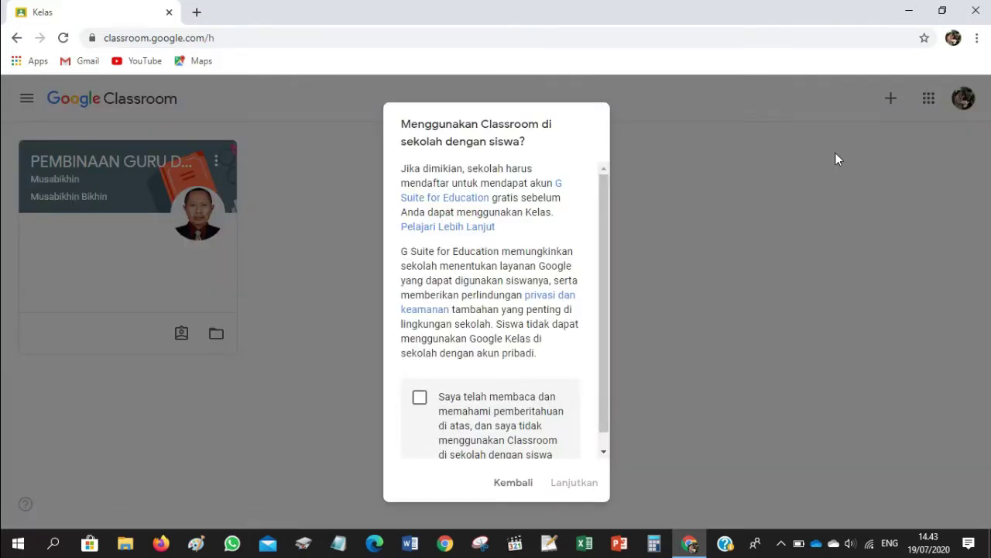
pyautogui.click(607, 308)
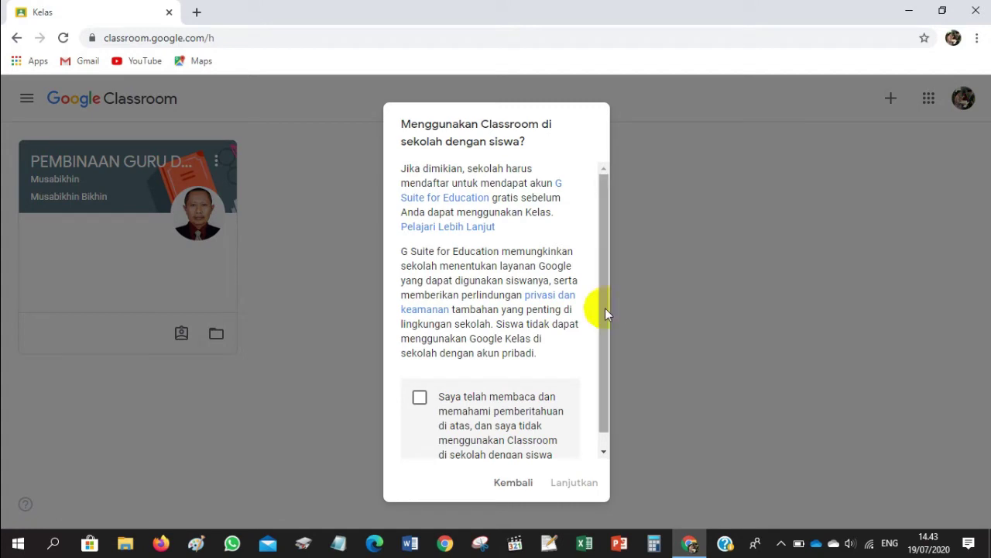
pyautogui.moveTo(605, 308); pyautogui.dragTo(604, 358)
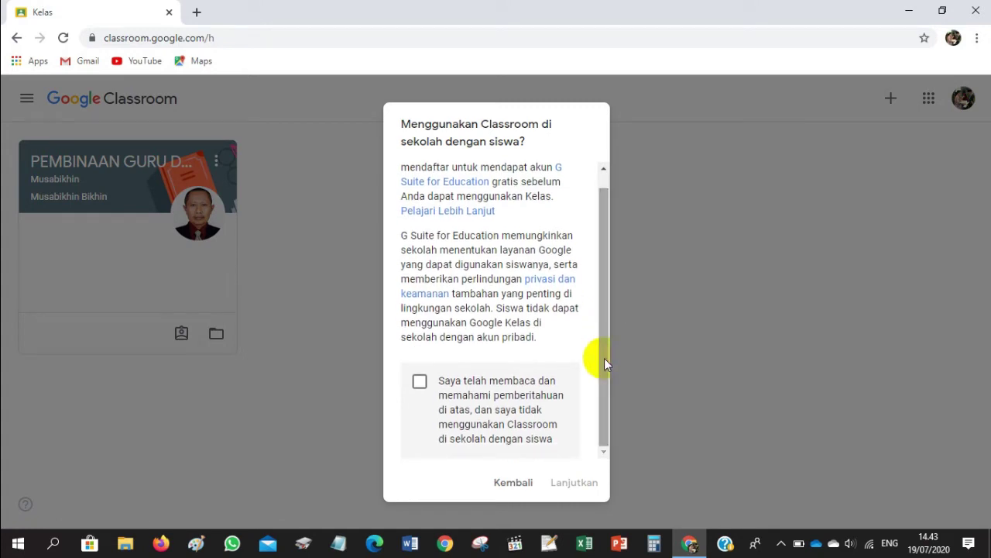
pyautogui.click(422, 387)
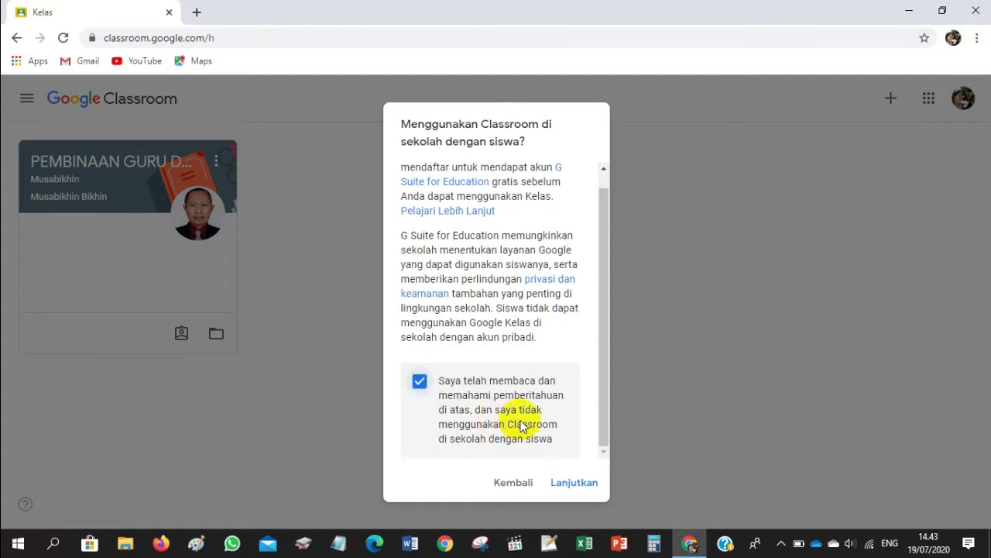
pyautogui.click(562, 483)
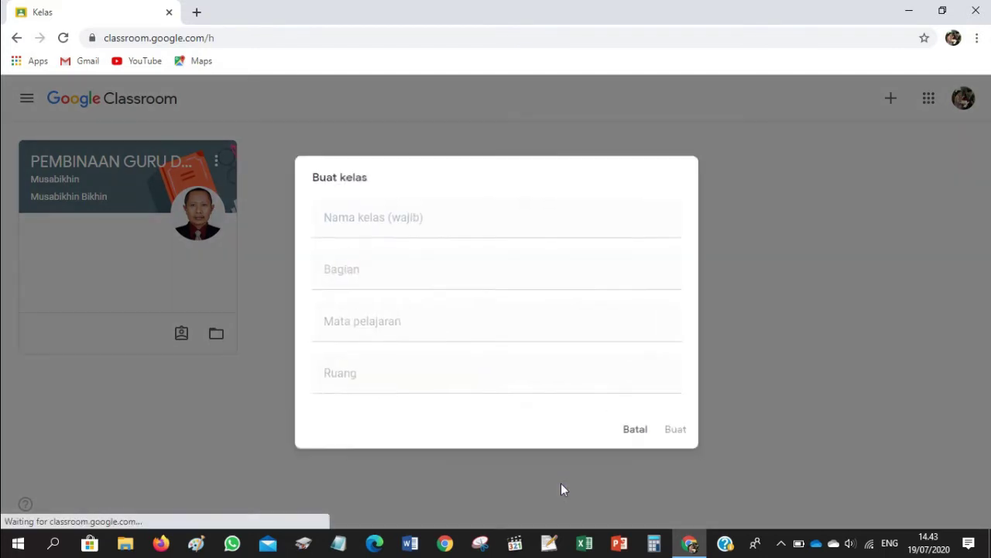
# Step: Create the class "IPA KELAS 7" with the teacher's name as Bagian, IPA as Mata pelajaran and 07 as Ruang
pyautogui.click(413, 224)
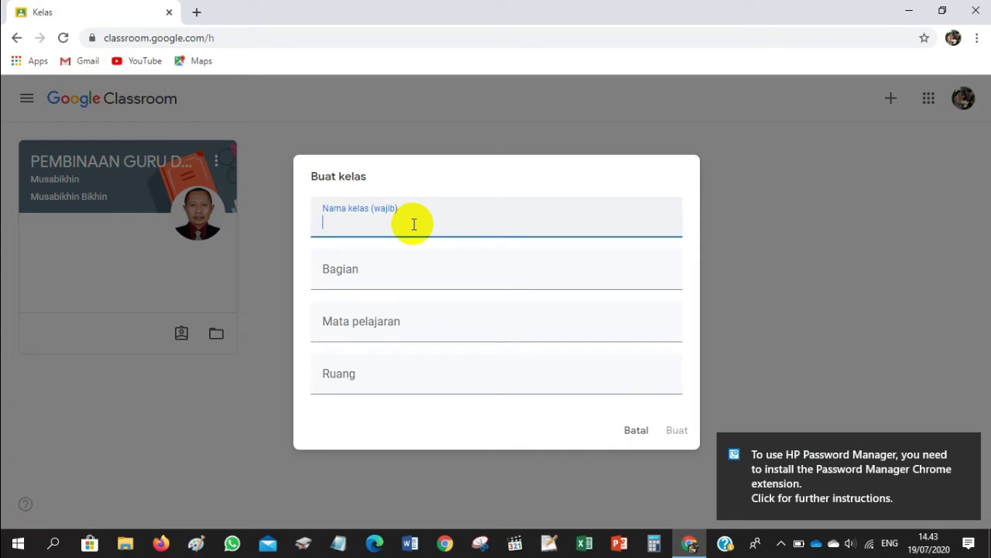
pyautogui.write('IPA KELAS 7')
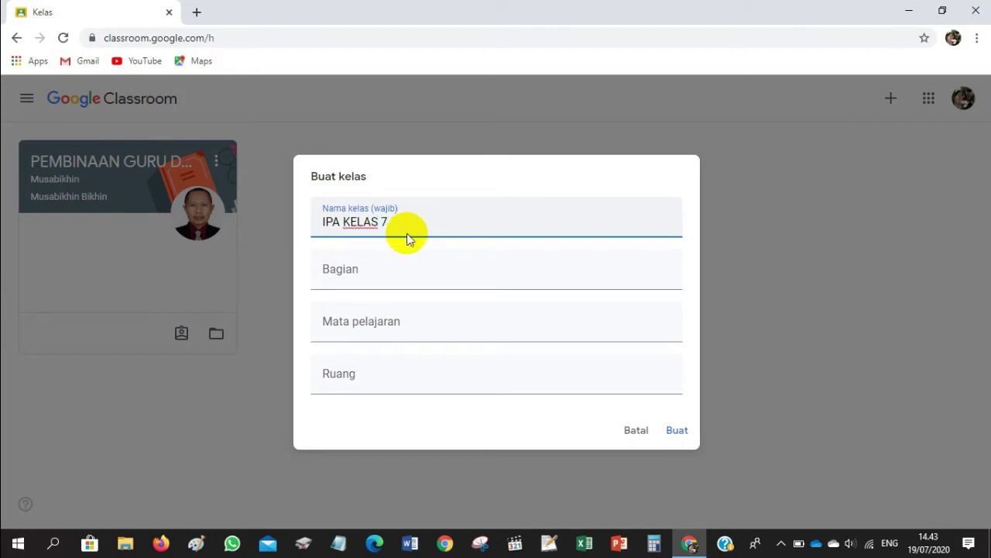
pyautogui.click(377, 276)
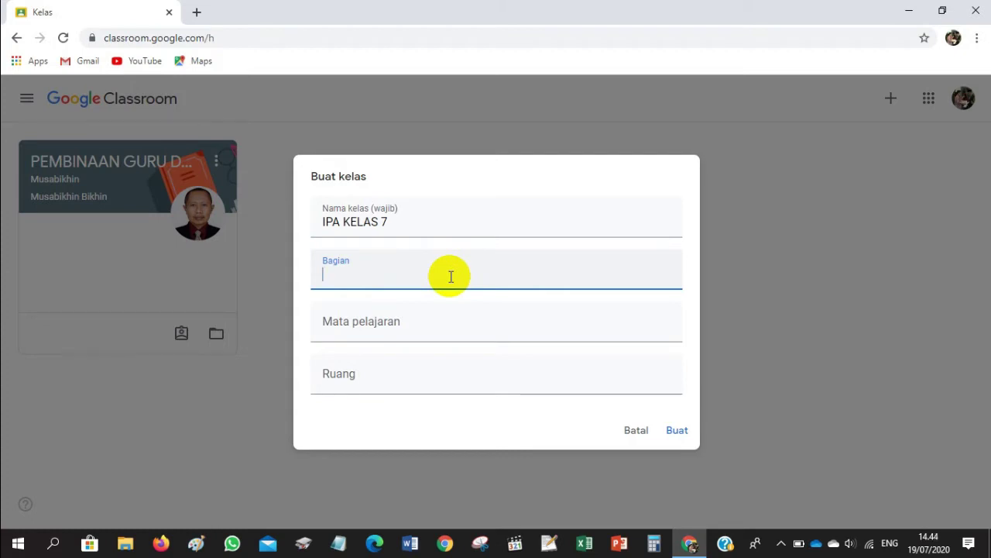
pyautogui.write('Musabikhin')
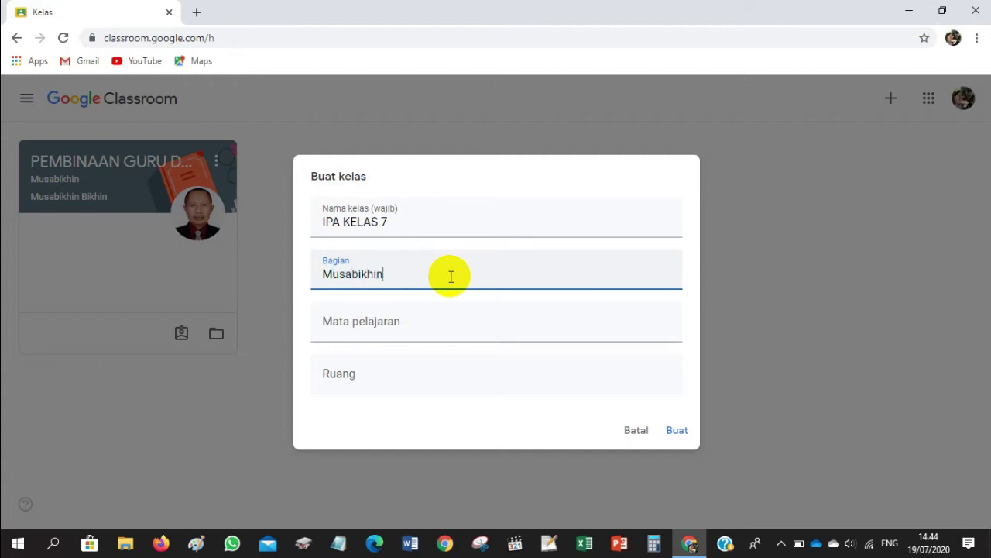
pyautogui.click(415, 329)
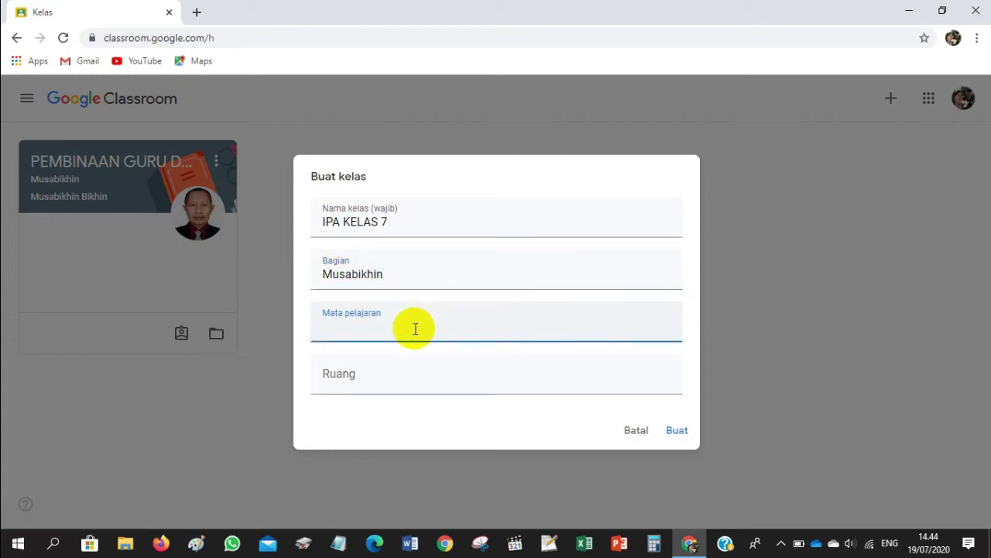
pyautogui.write('IPA')
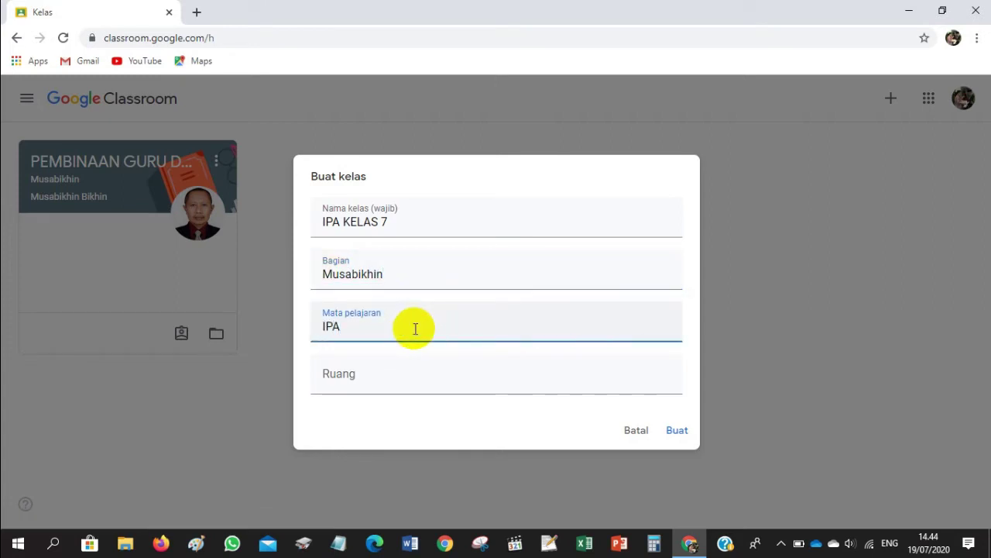
pyautogui.click(336, 381)
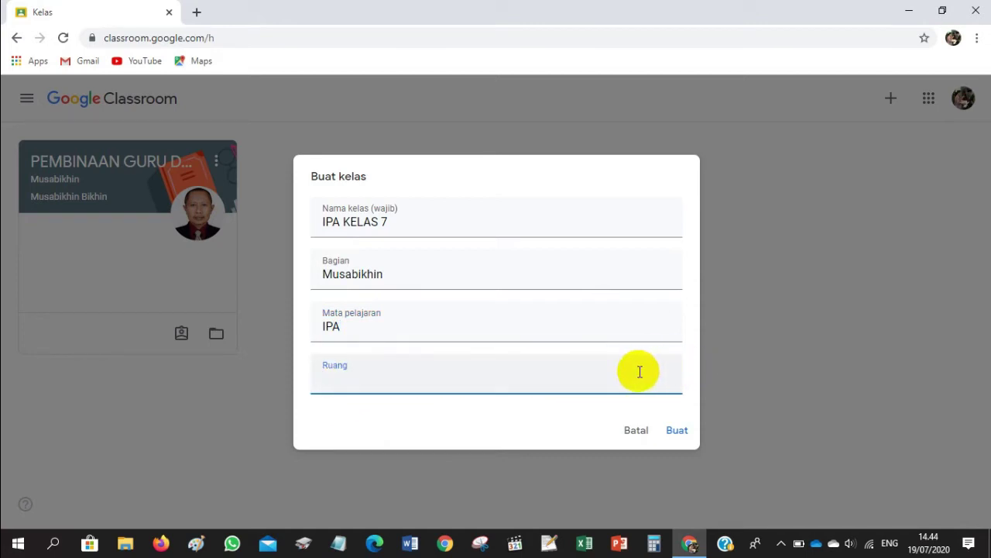
pyautogui.write('07')
pyautogui.click(679, 431)
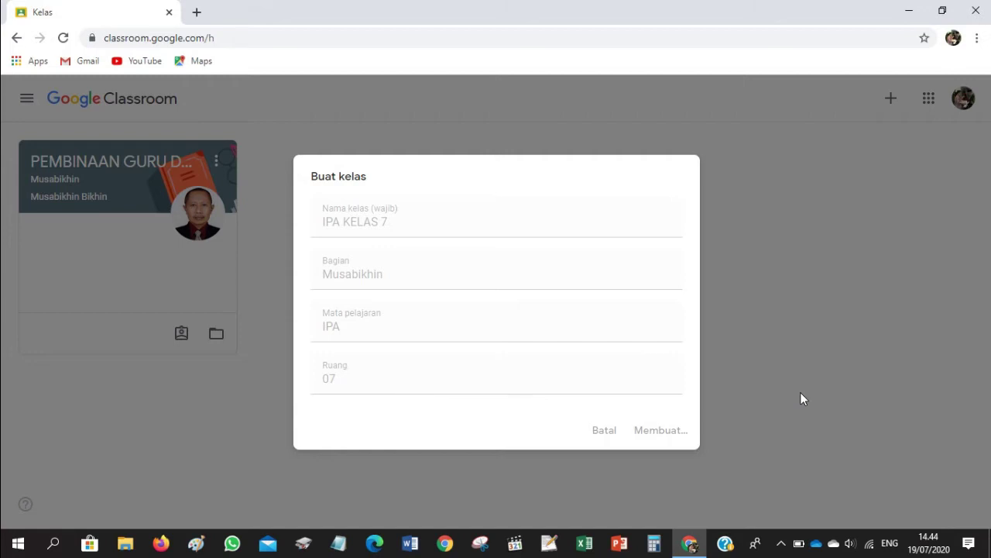
pyautogui.click(801, 391)
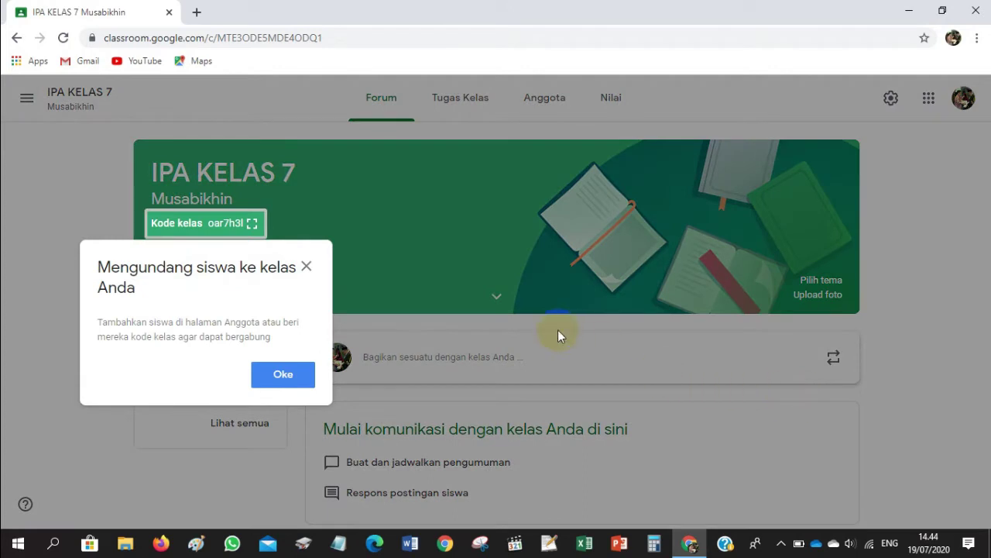
# Step: Dismiss the student invitation tip, then view and highlight the class code in its enlarged display and close it
pyautogui.click(283, 373)
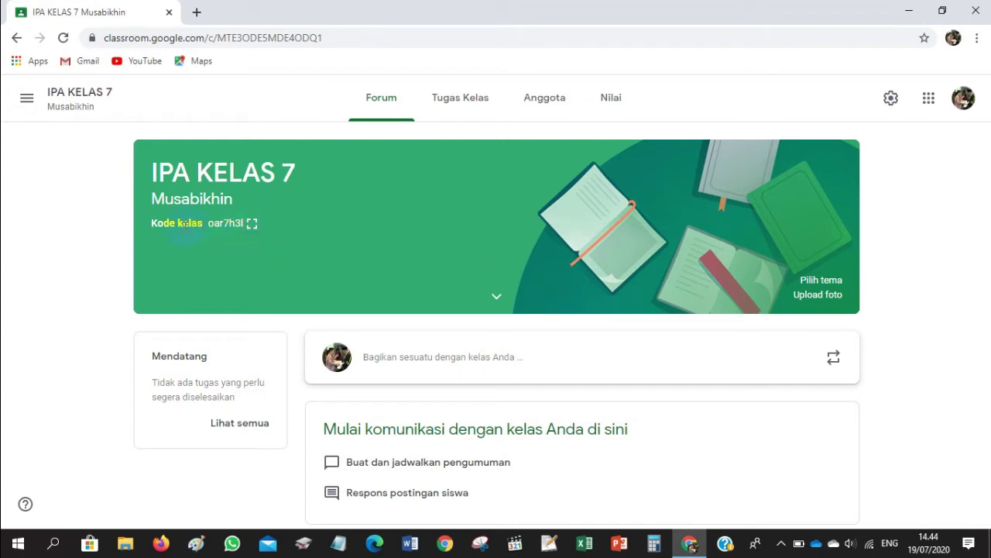
pyautogui.click(253, 224)
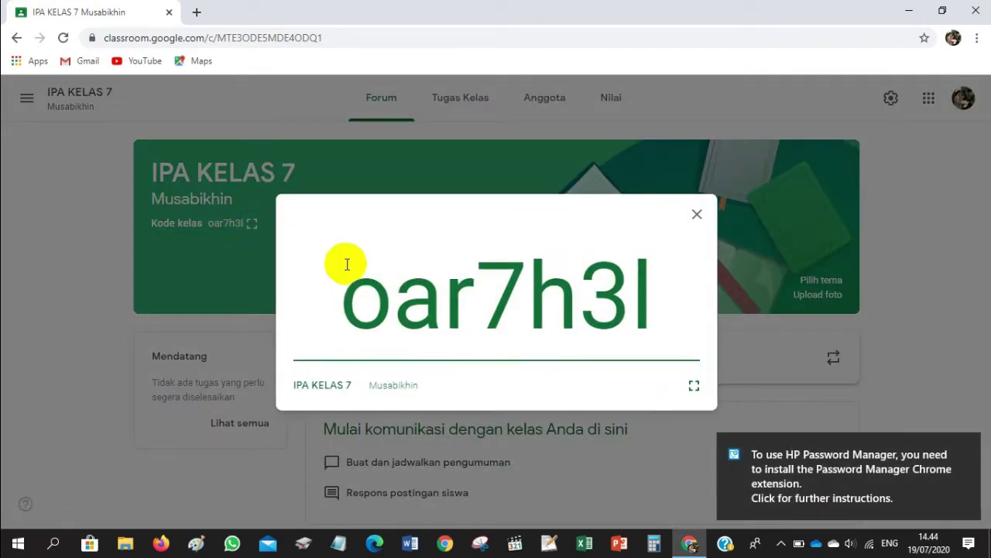
pyautogui.click(350, 288)
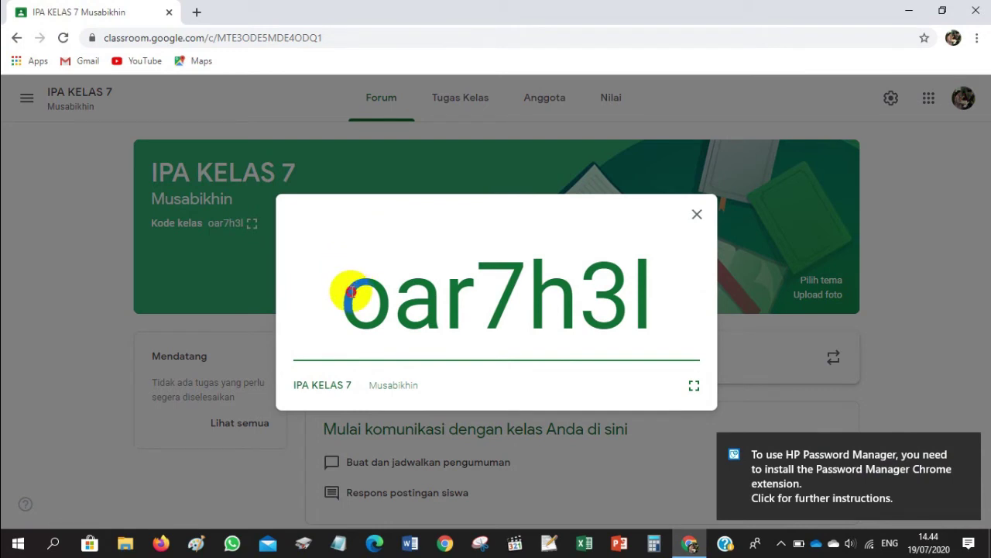
pyautogui.moveTo(353, 288); pyautogui.dragTo(647, 289)
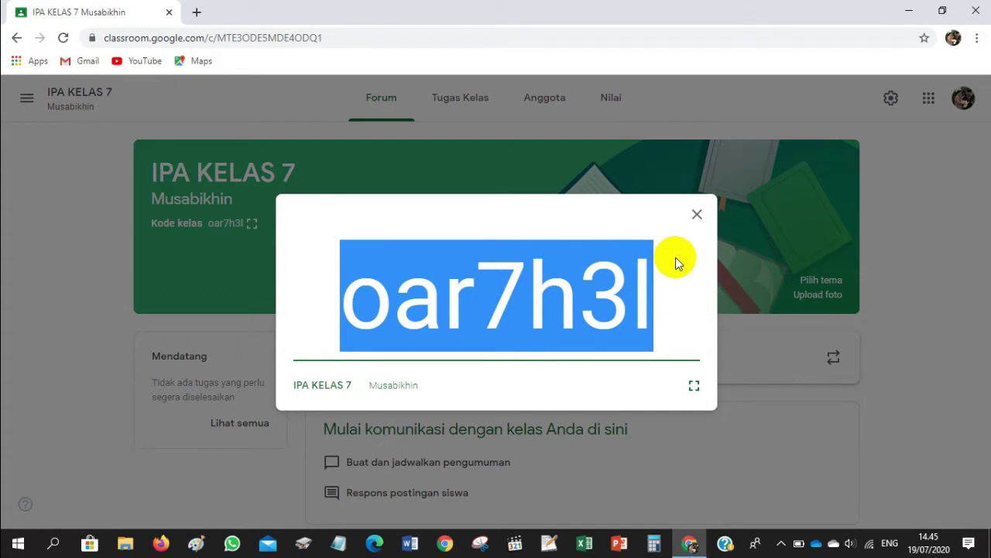
pyautogui.click(698, 216)
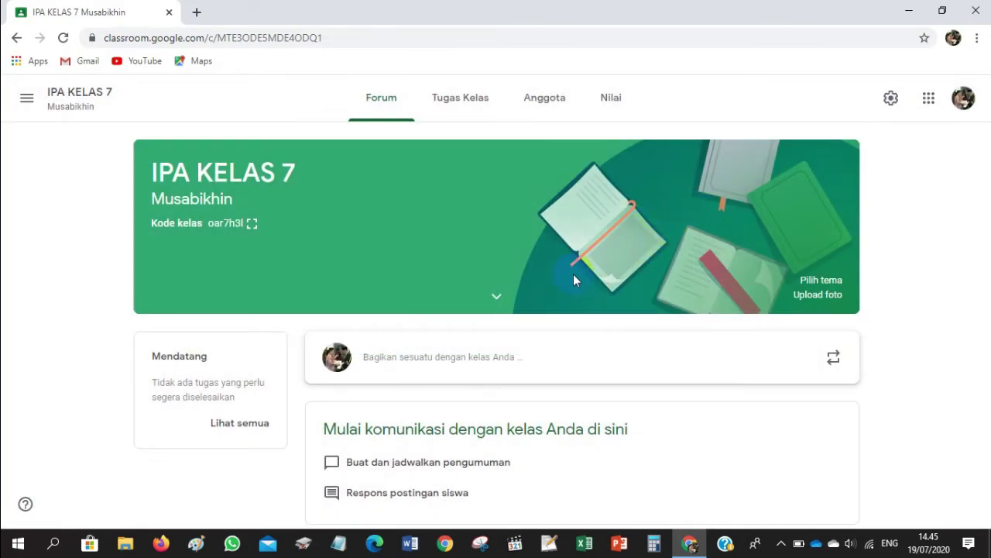
# Step: Expand the class banner's details and look over the subject, room and forum page
pyautogui.click(497, 297)
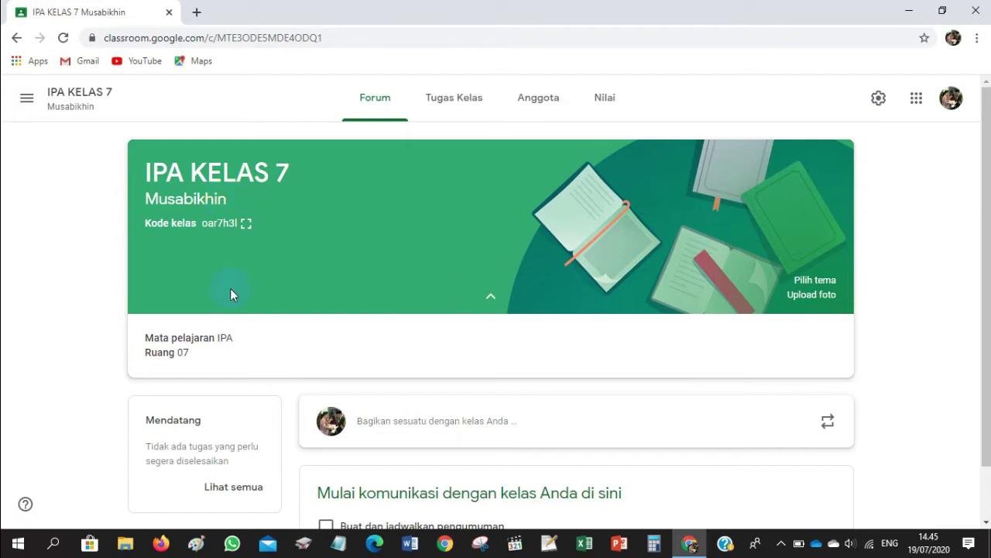
pyautogui.click(233, 337)
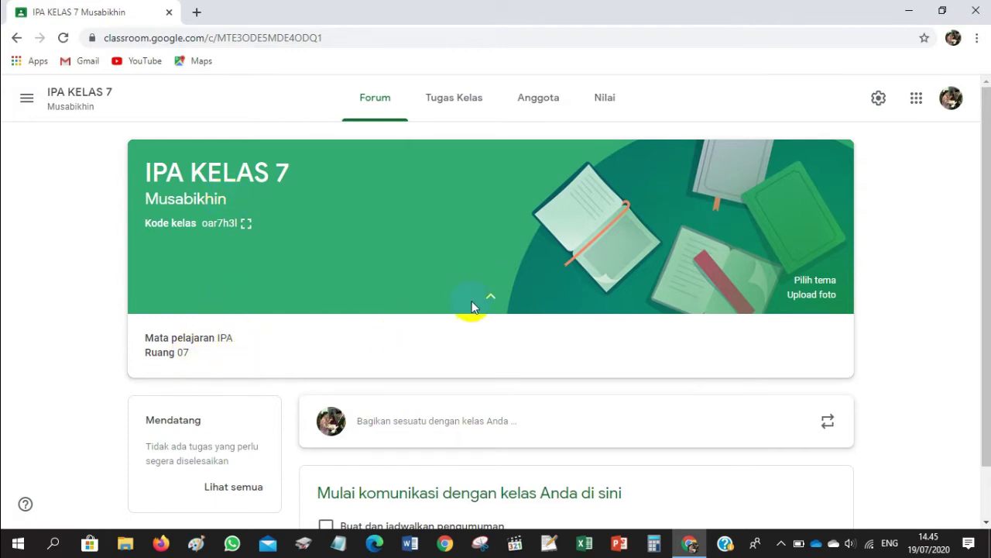
pyautogui.scroll(-1, 472, 300)
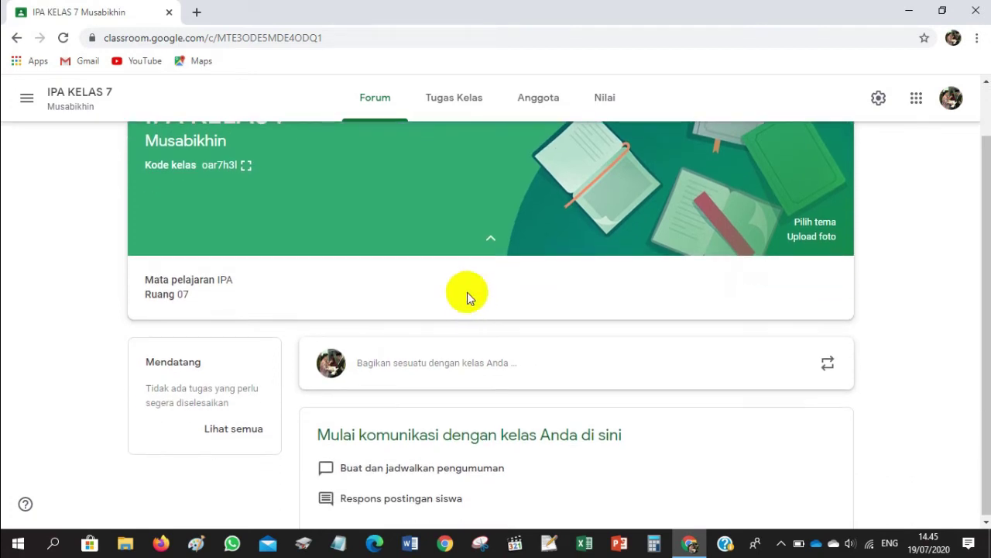
pyautogui.scroll(1, 458, 281)
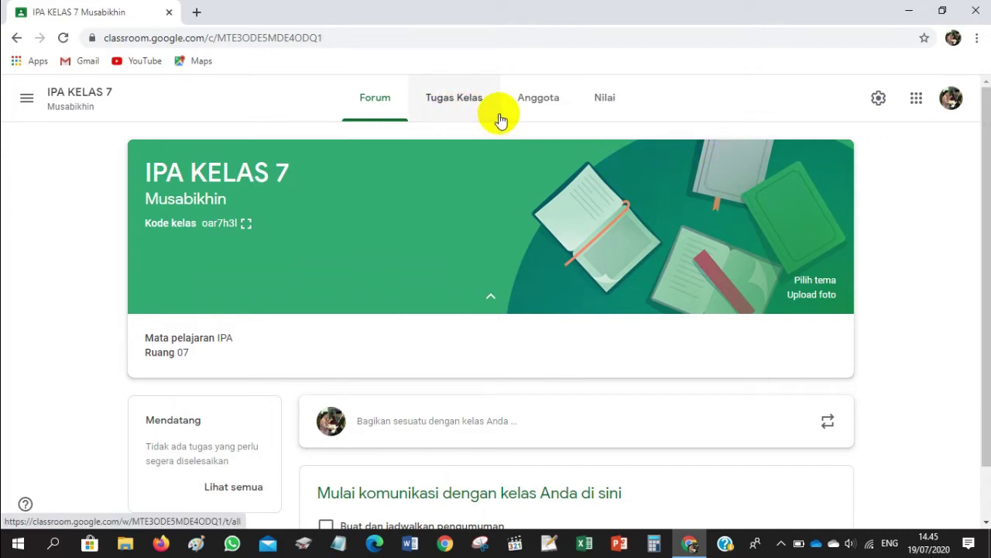
# Step: Add the topic "1. BESARAN DAN SATUAN" to the class's Tugas Kelas page
pyautogui.click(455, 110)
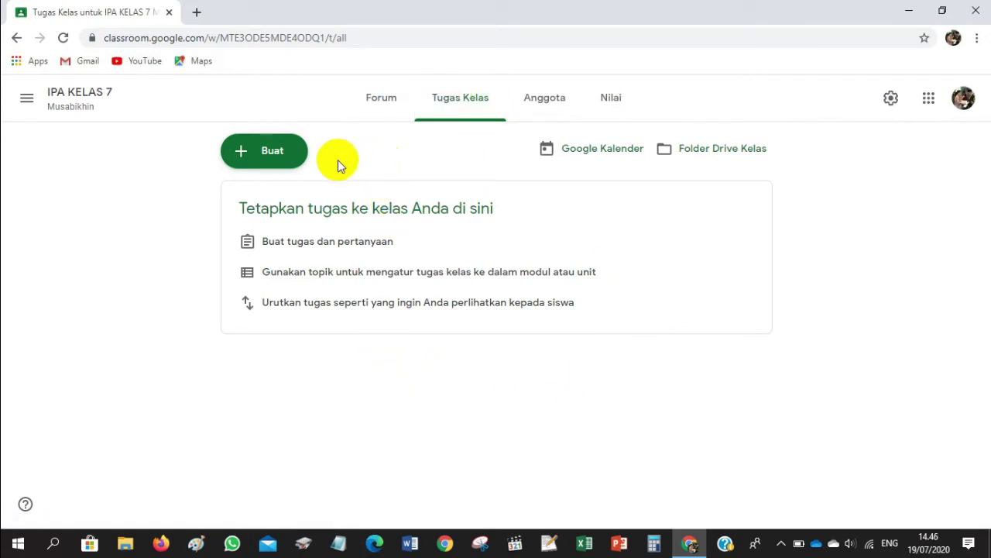
pyautogui.click(255, 158)
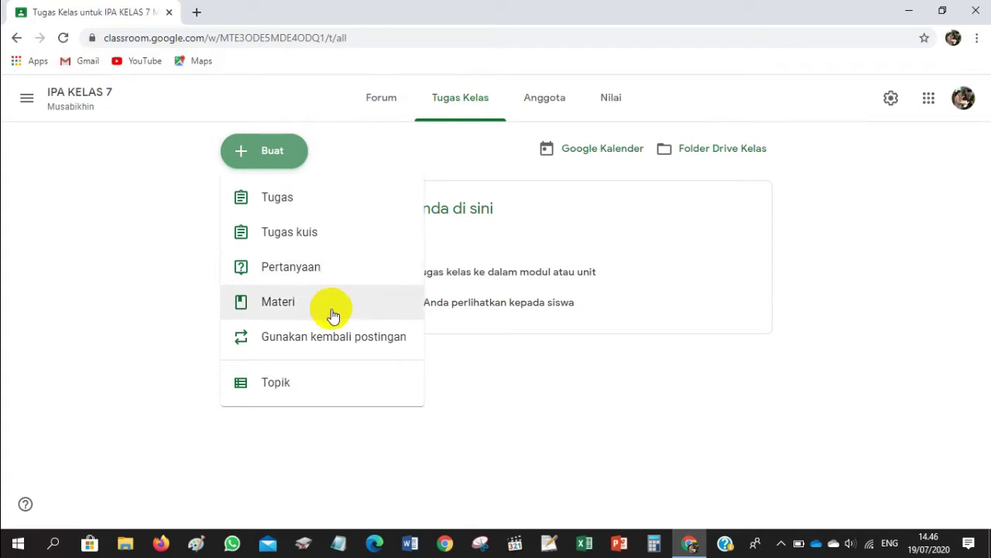
pyautogui.click(281, 385)
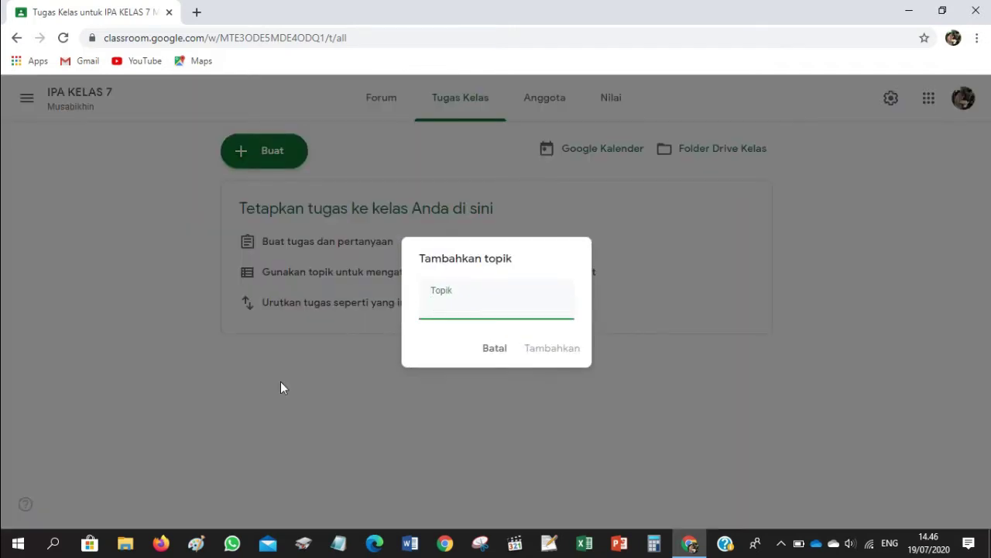
pyautogui.click(501, 304)
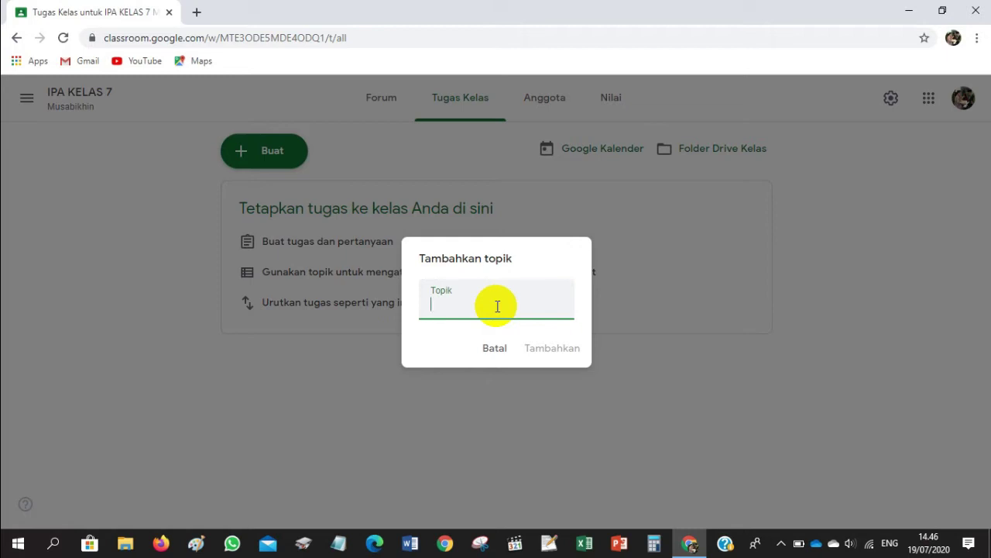
pyautogui.write('1.')
pyautogui.write('Besa')
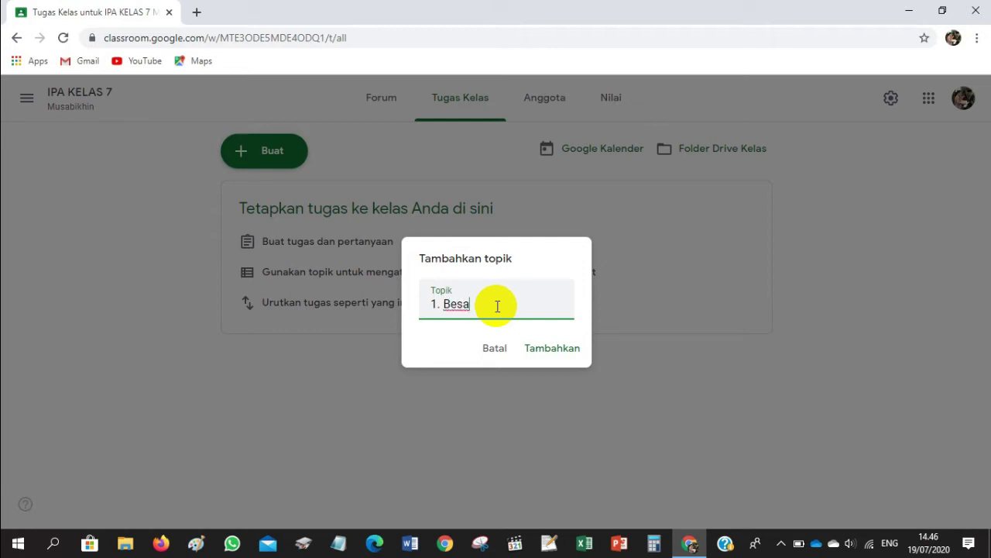
pyautogui.press('BackSpace')
pyautogui.press('BackSpace')
pyautogui.press('BackSpace')
pyautogui.press('BackSpace')
pyautogui.write('BESARAN DAN SATUAN')
pyautogui.click(552, 350)
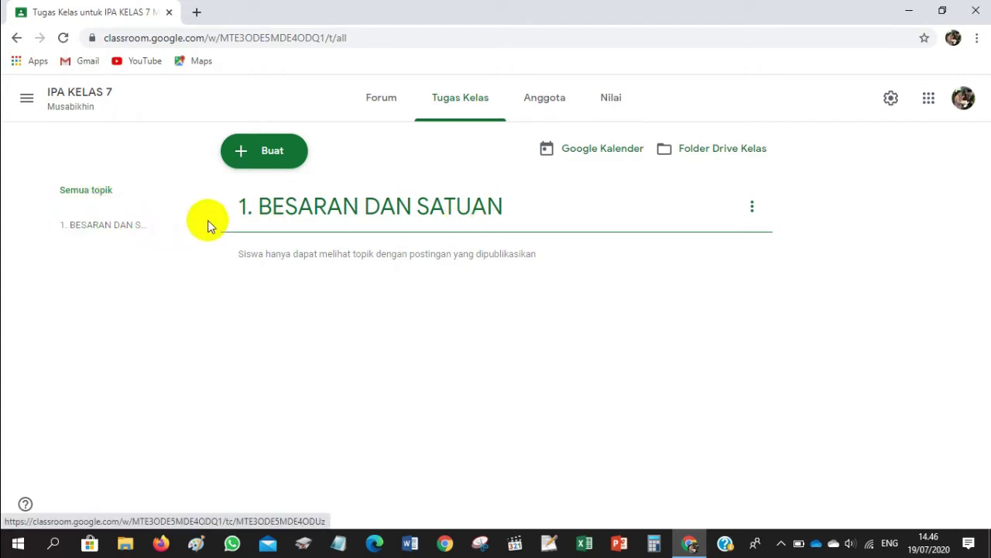
# Step: Add the topic "2. EKOSISTEM", dismiss the reordering tip and move the topic below "1. BESARAN DAN SATUAN"
pyautogui.click(268, 159)
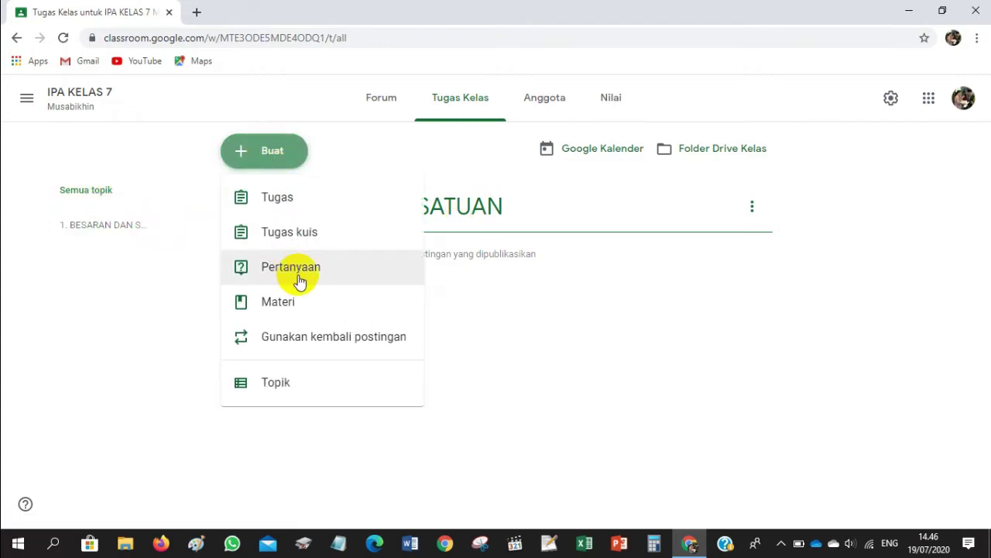
pyautogui.click(283, 384)
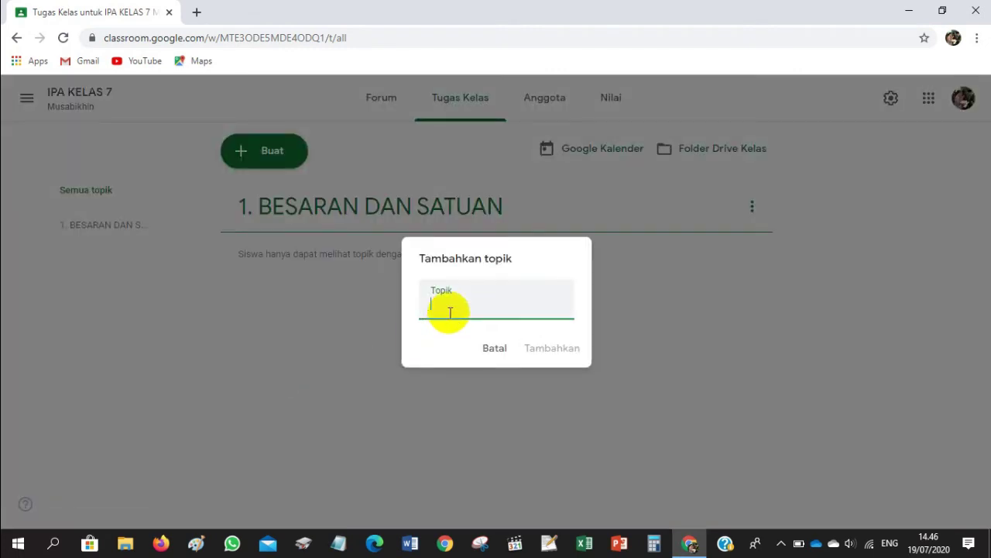
pyautogui.write('2.')
pyautogui.write('EKOSISTEM')
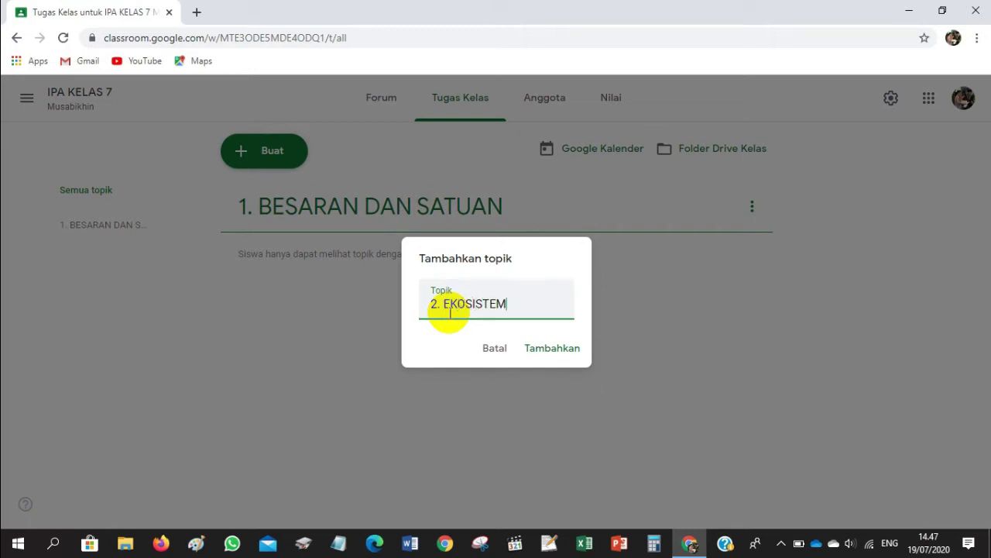
pyautogui.click(552, 352)
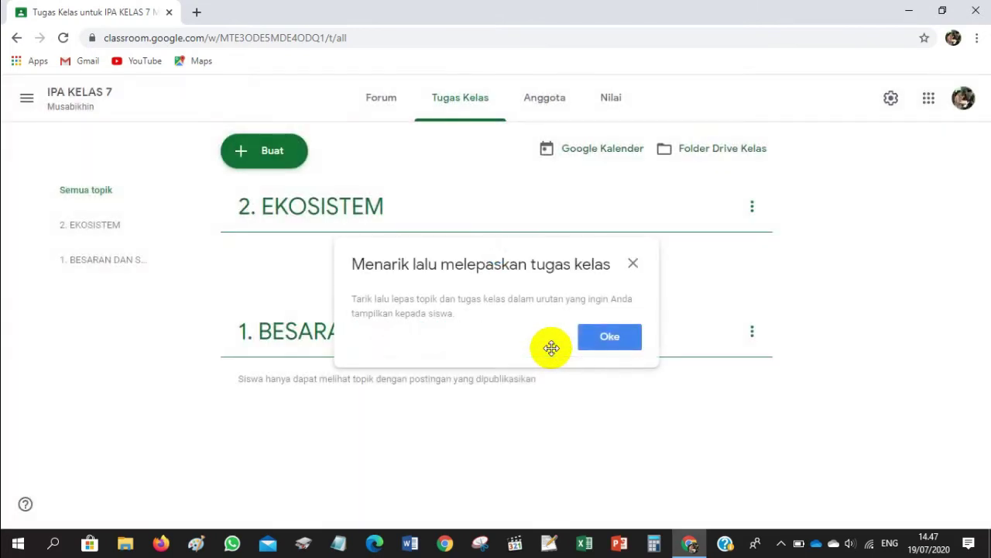
pyautogui.click(626, 339)
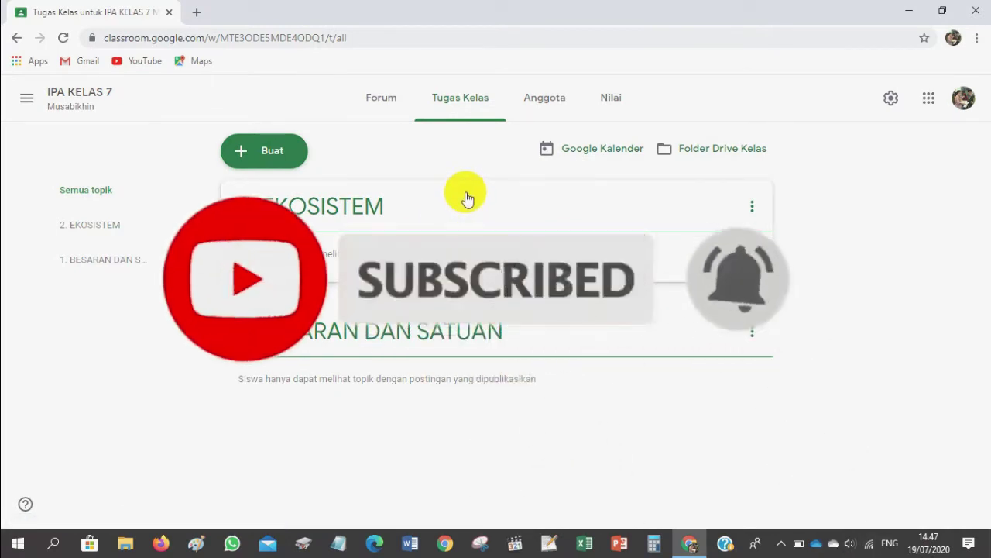
pyautogui.click(465, 195)
pyautogui.moveTo(466, 195); pyautogui.dragTo(354, 310)
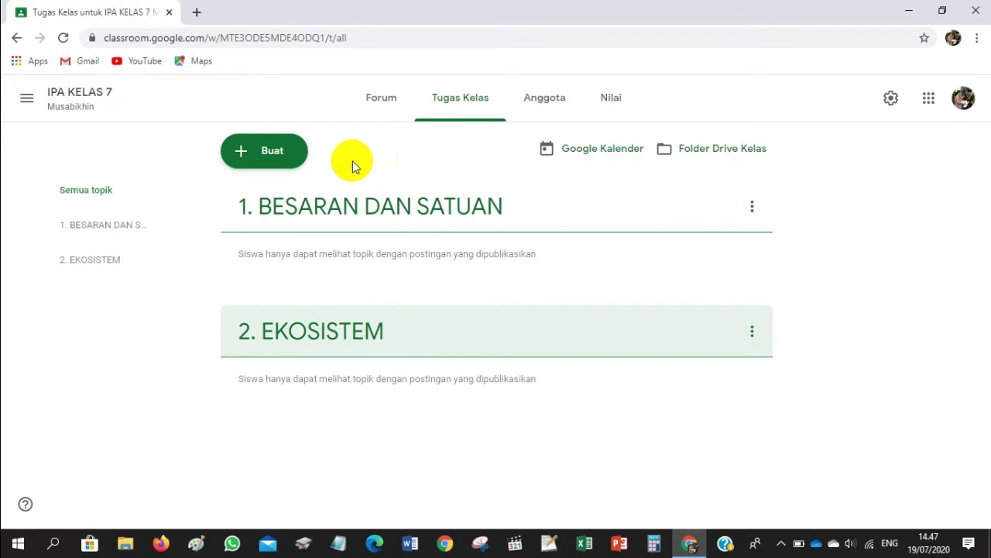
# Step: Add the topic "3. MATERI DAN PERUBAHANNYA" and move it below "2. EKOSISTEM" at the end of the topic list
pyautogui.click(256, 159)
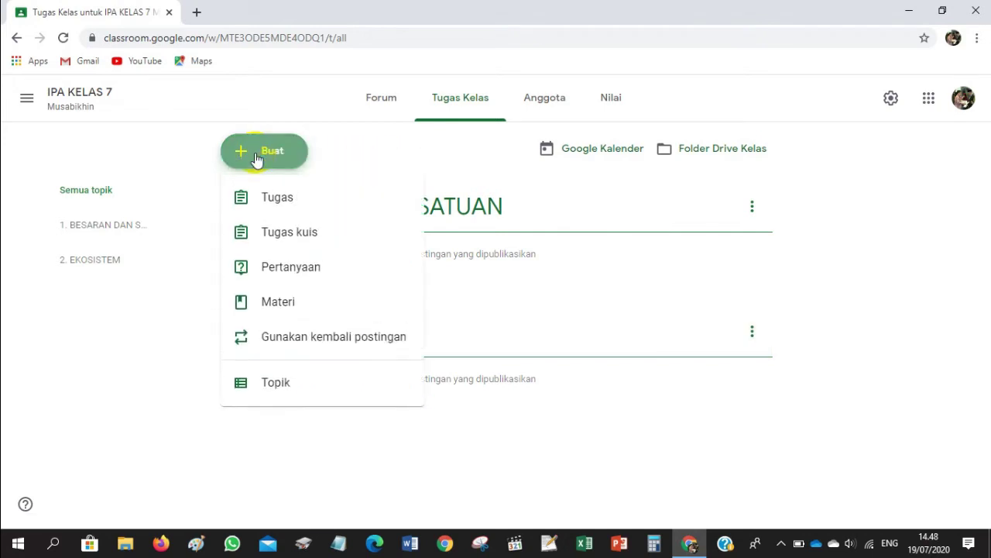
pyautogui.click(279, 380)
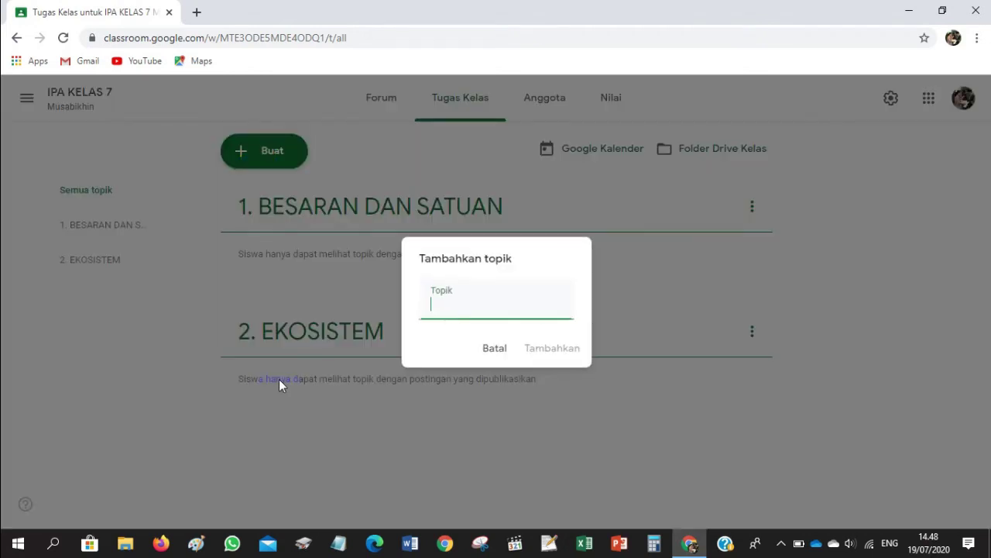
pyautogui.click(491, 299)
pyautogui.write('3')
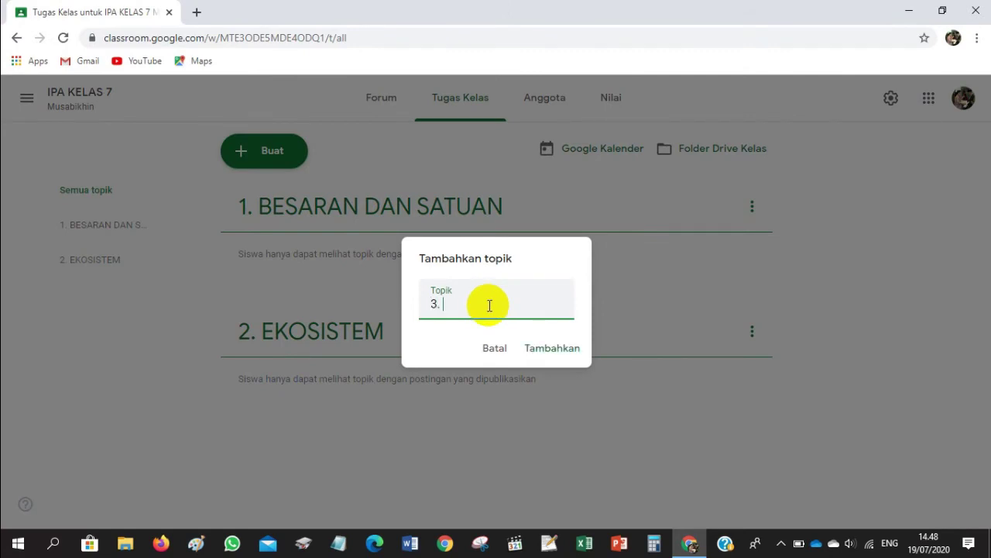
pyautogui.write('. MATER')
pyautogui.write('I DAN ')
pyautogui.write('PERUBAHANNYA')
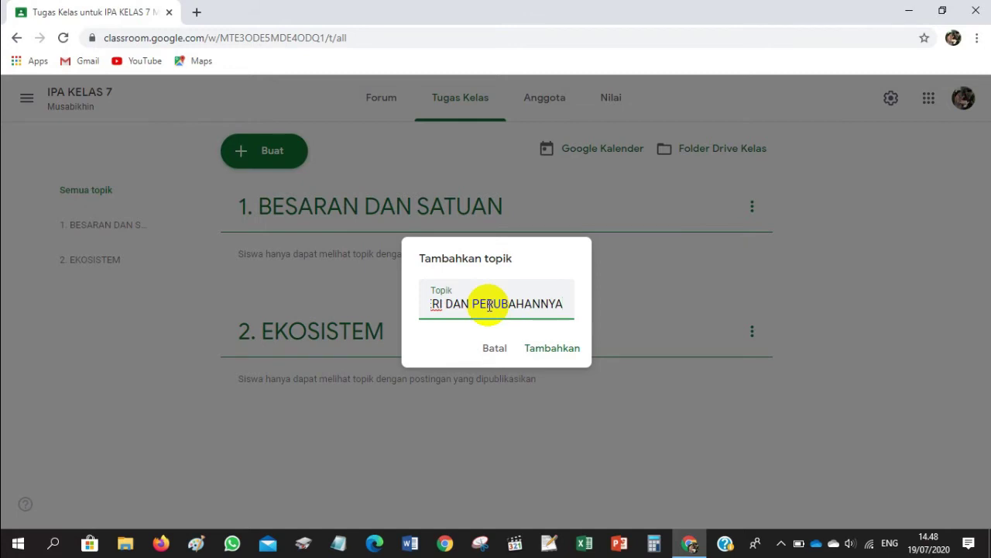
pyautogui.click(559, 348)
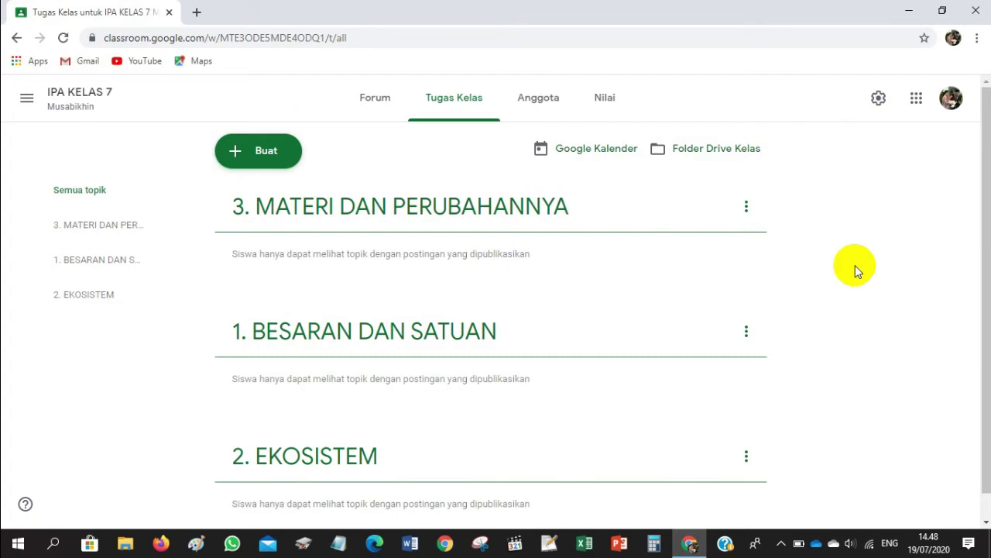
pyautogui.moveTo(468, 217); pyautogui.dragTo(389, 426)
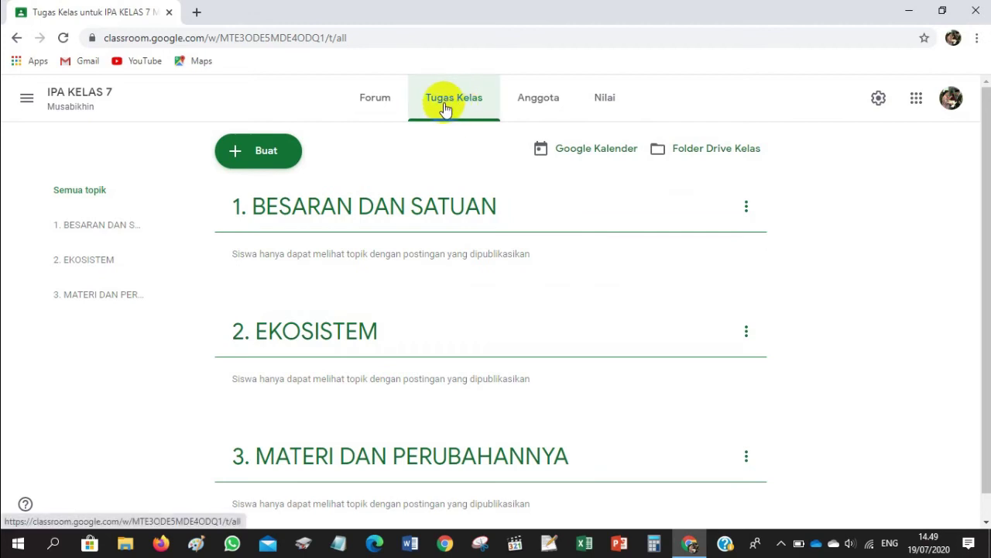
# Step: Start a new Materi post, dismiss the posting tip and title it "01. Besaran Pokok"
pyautogui.click(265, 155)
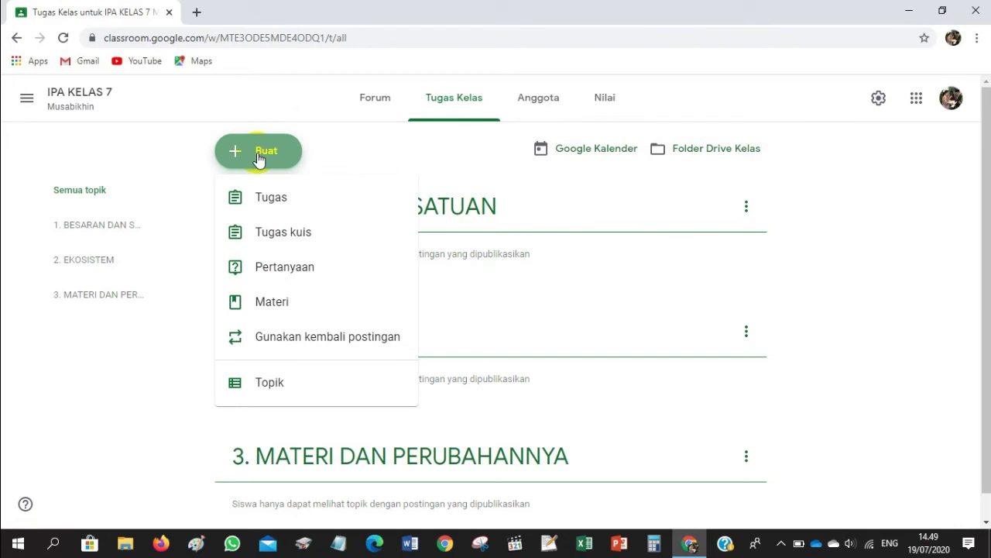
pyautogui.click(310, 312)
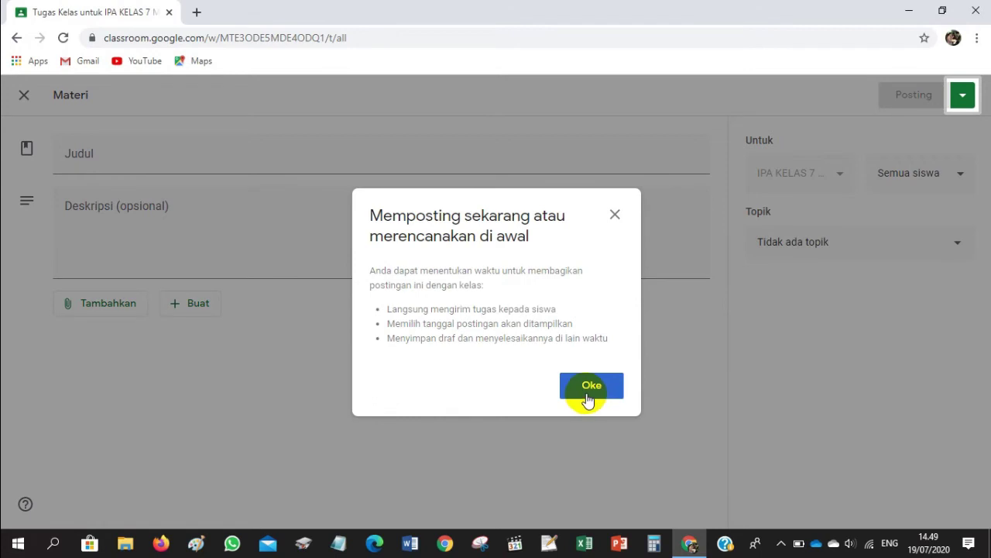
pyautogui.click(588, 398)
pyautogui.click(216, 154)
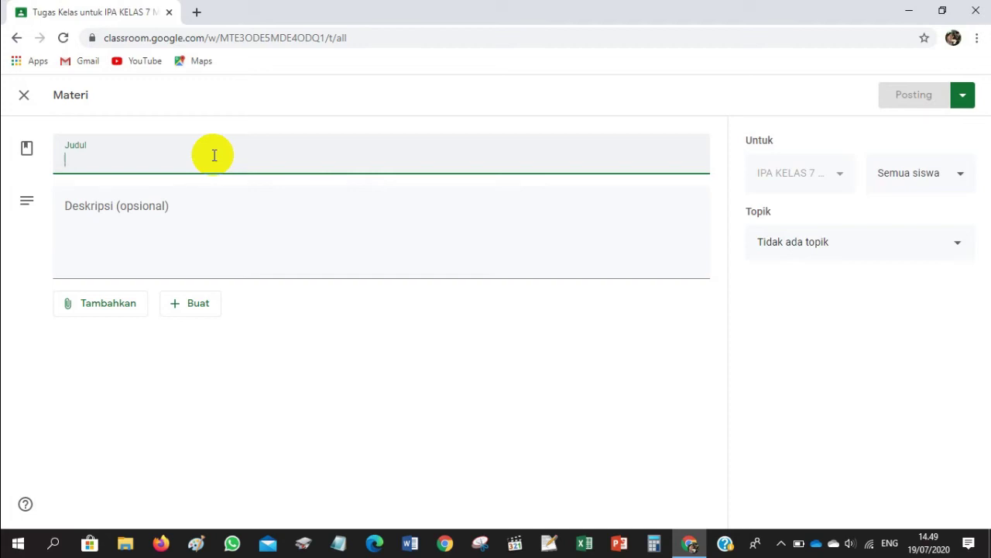
pyautogui.write('01')
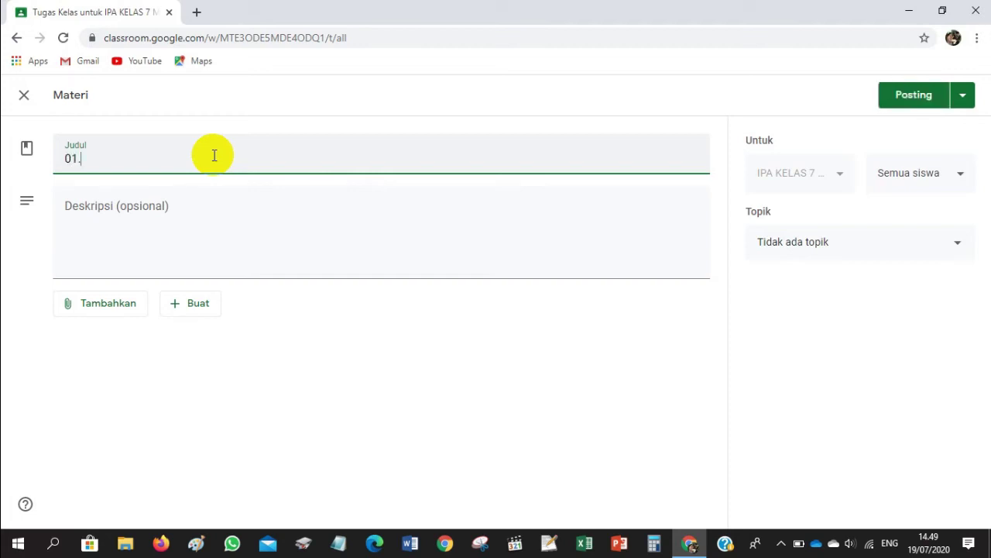
pyautogui.write('. bESARA')
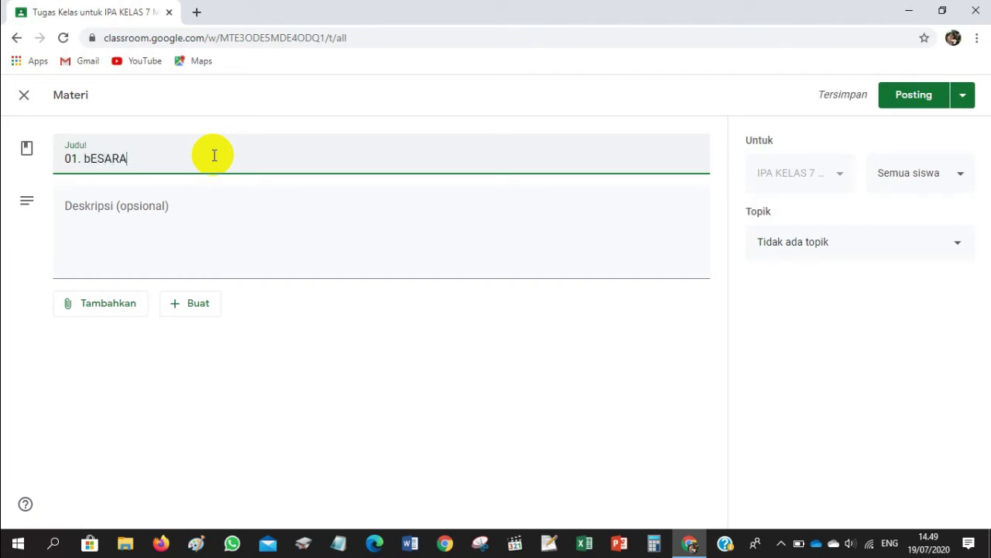
pyautogui.write('N pOKOK')
pyautogui.press('BackSpace')
pyautogui.press('BackSpace')
pyautogui.press('BackSpace')
pyautogui.press('BackSpace')
pyautogui.press('BackSpace')
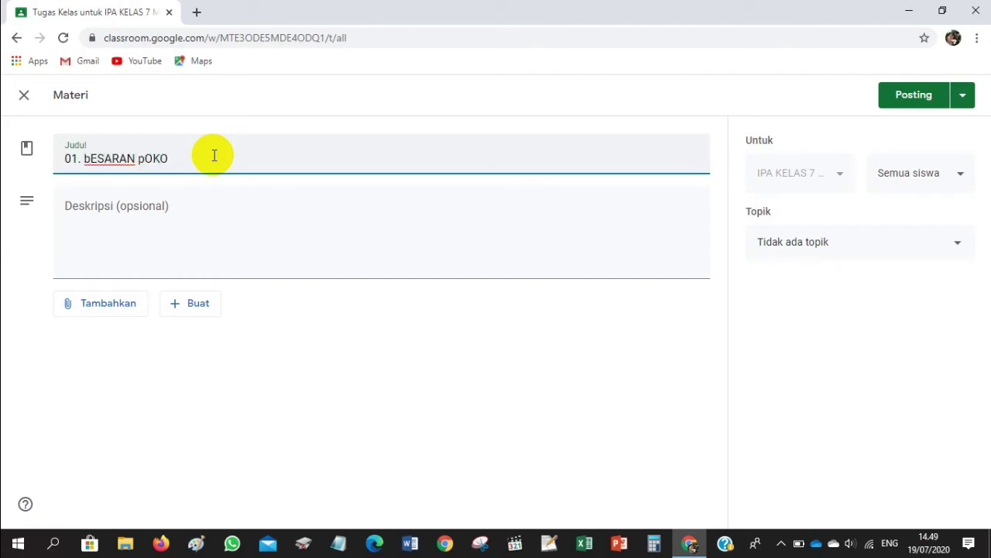
pyautogui.press('BackSpace')
pyautogui.press('BackSpace')
pyautogui.press('BackSpace')
pyautogui.press('BackSpace')
pyautogui.press('BackSpace')
pyautogui.press('BackSpace')
pyautogui.press('BackSpace')
pyautogui.press('BackSpace')
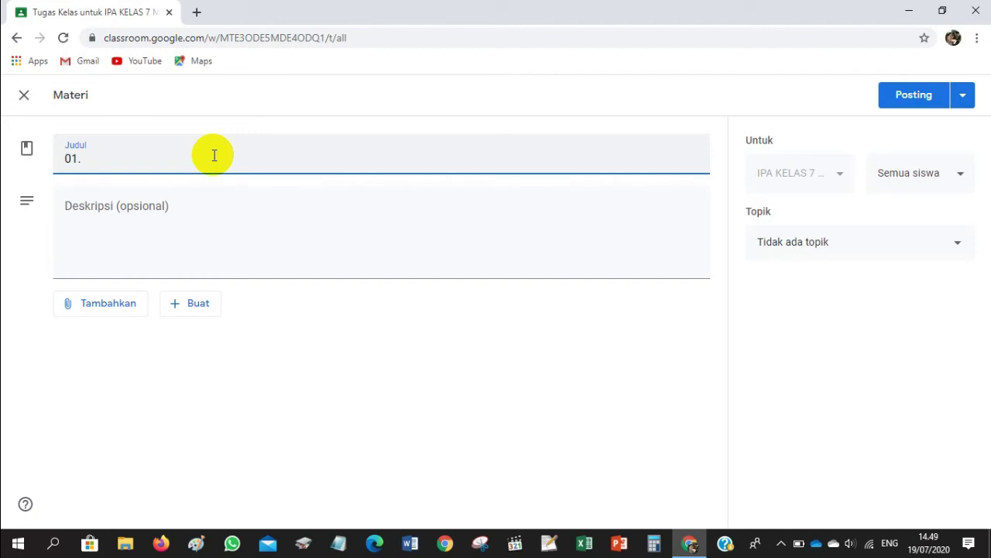
pyautogui.write('Besaran Pokok')
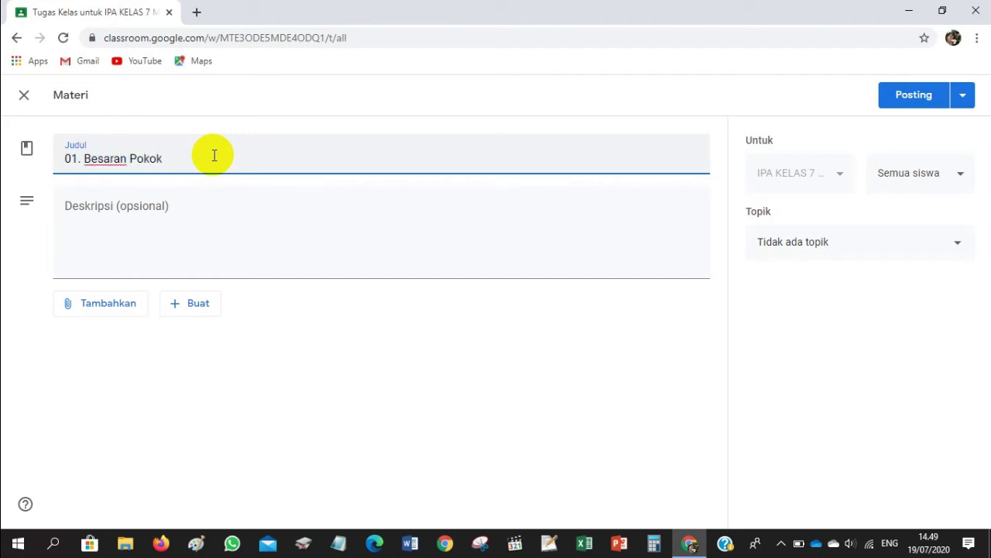
# Step: Enter "Mempelajari 7 besaran pokok, satuan dan alat ukurnya" as the material's description
pyautogui.click(192, 205)
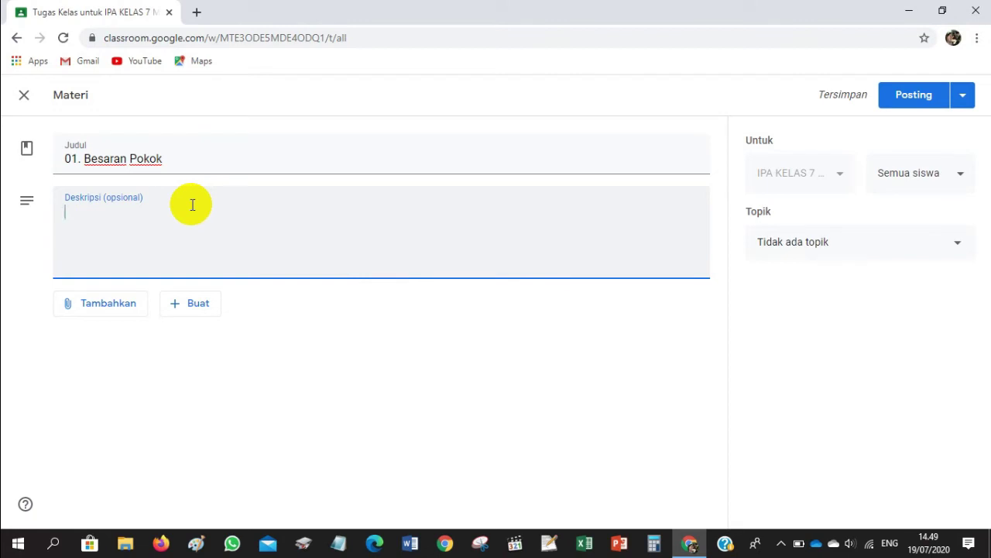
pyautogui.write('Mempelajari')
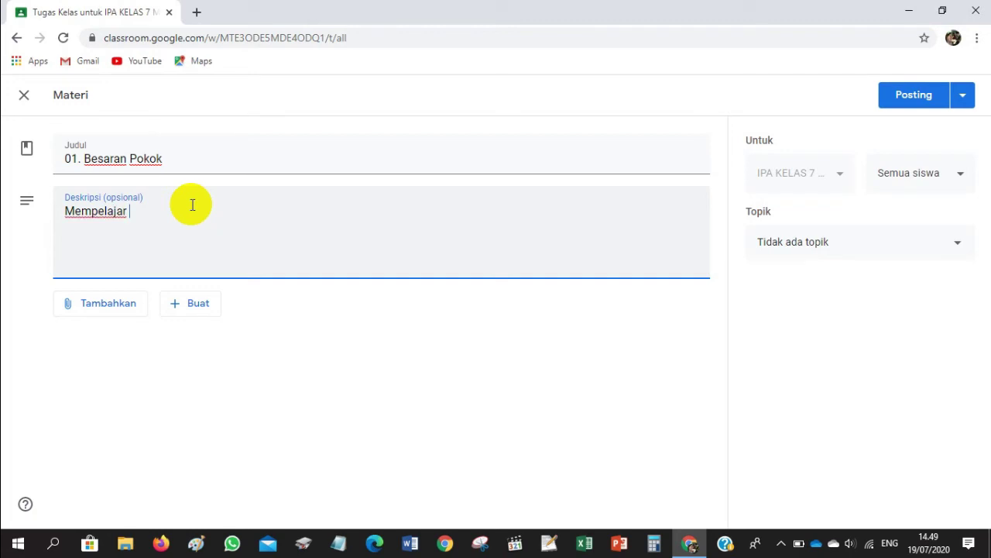
pyautogui.write(' 7 besaran po')
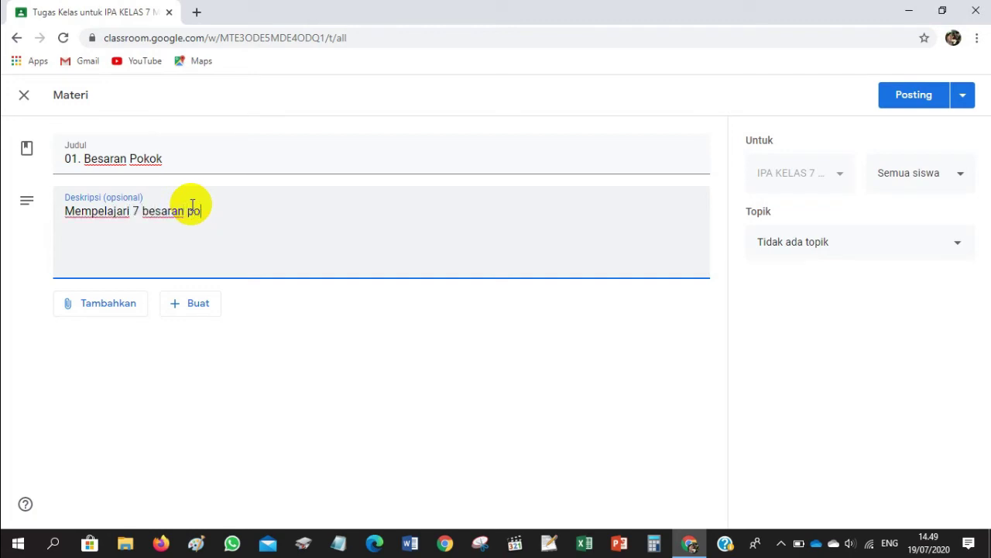
pyautogui.write('kok, satuan dan a')
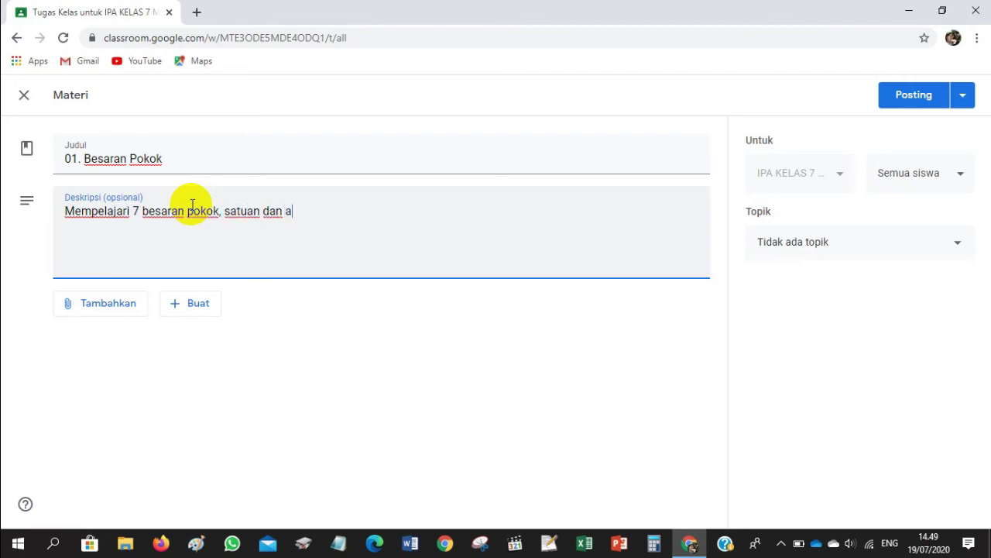
pyautogui.write('lat ukurnya')
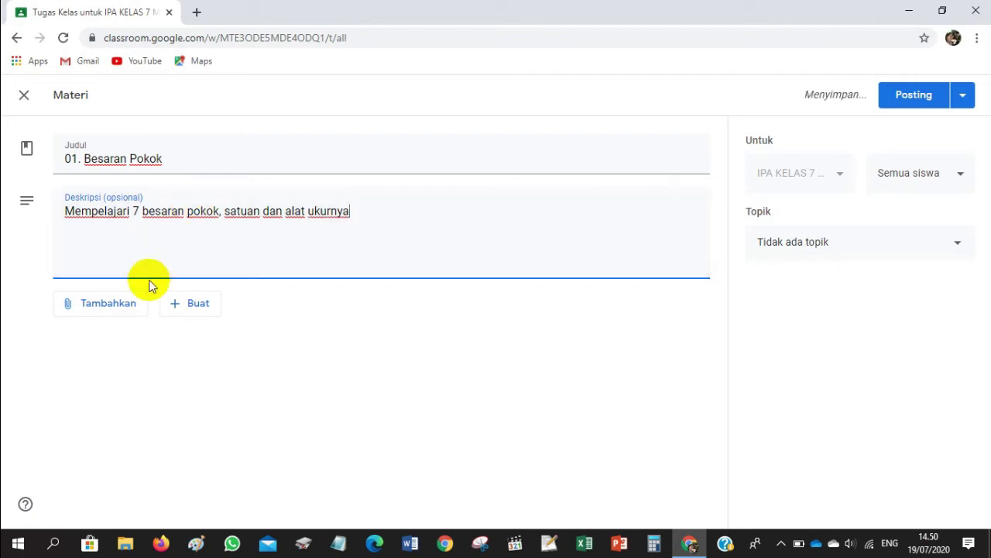
# Step: Look over the material's options for attaching existing content and for creating new files, without choosing any
pyautogui.click(114, 308)
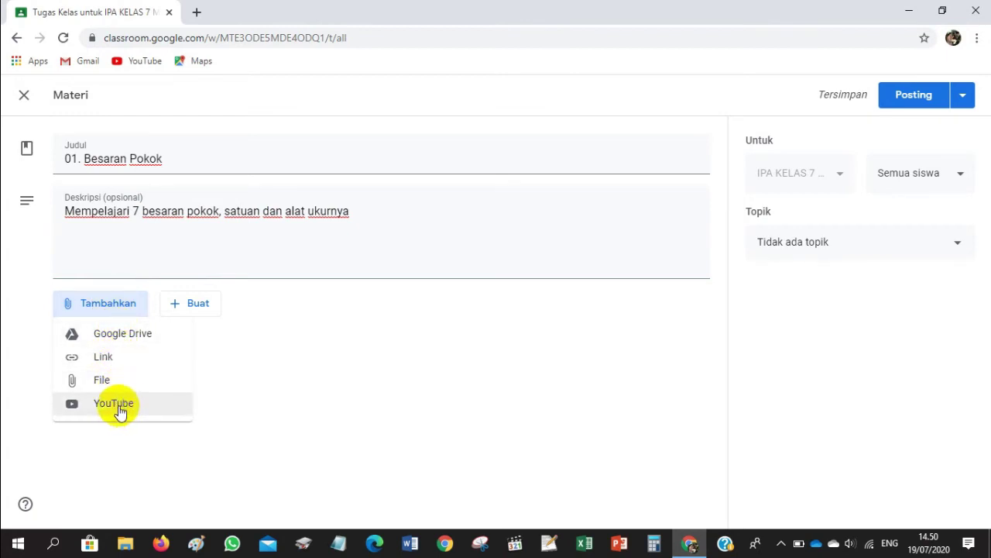
pyautogui.click(224, 313)
pyautogui.click(198, 306)
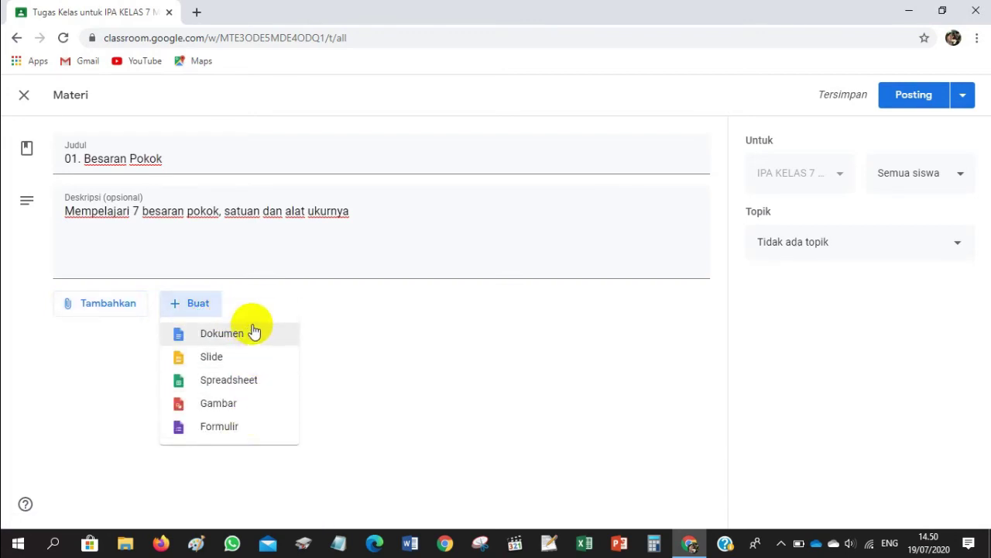
pyautogui.click(355, 322)
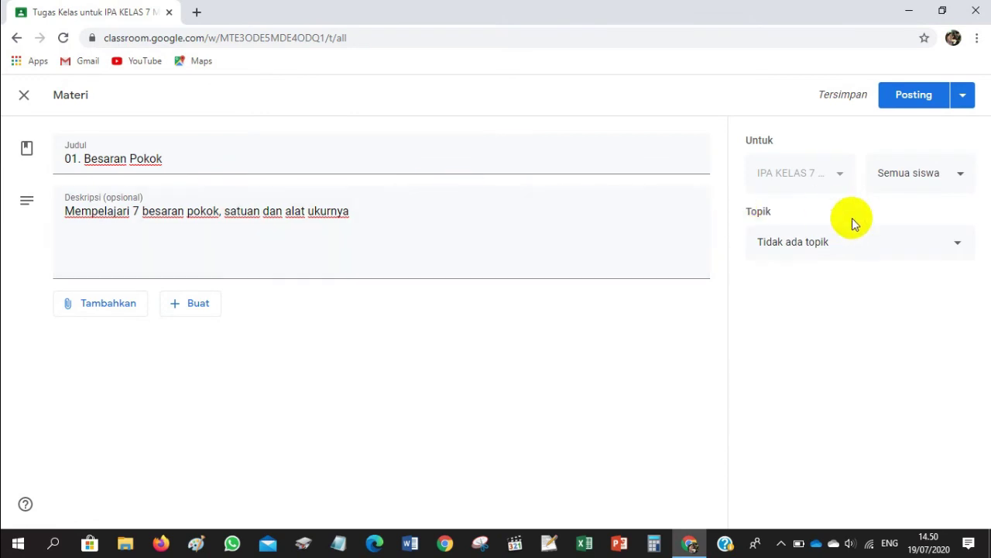
# Step: Assign the material to the topic "1. BESARAN DAN SATUAN" and post it to the class
pyautogui.click(954, 248)
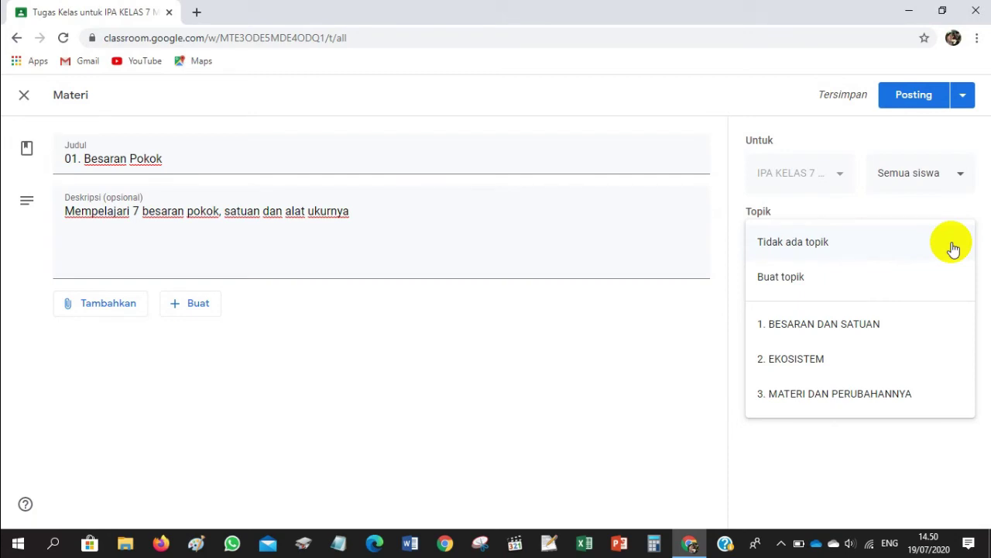
pyautogui.click(877, 329)
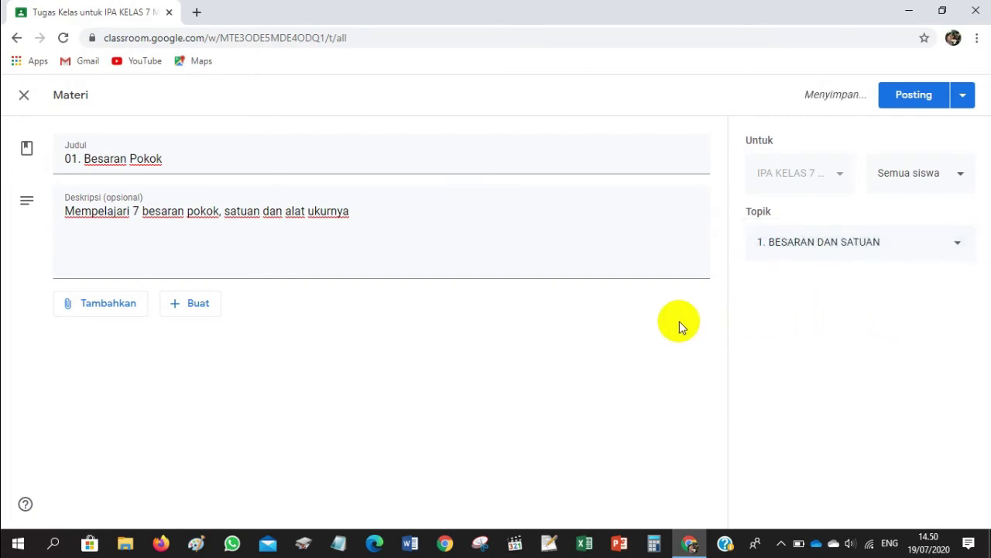
pyautogui.click(907, 99)
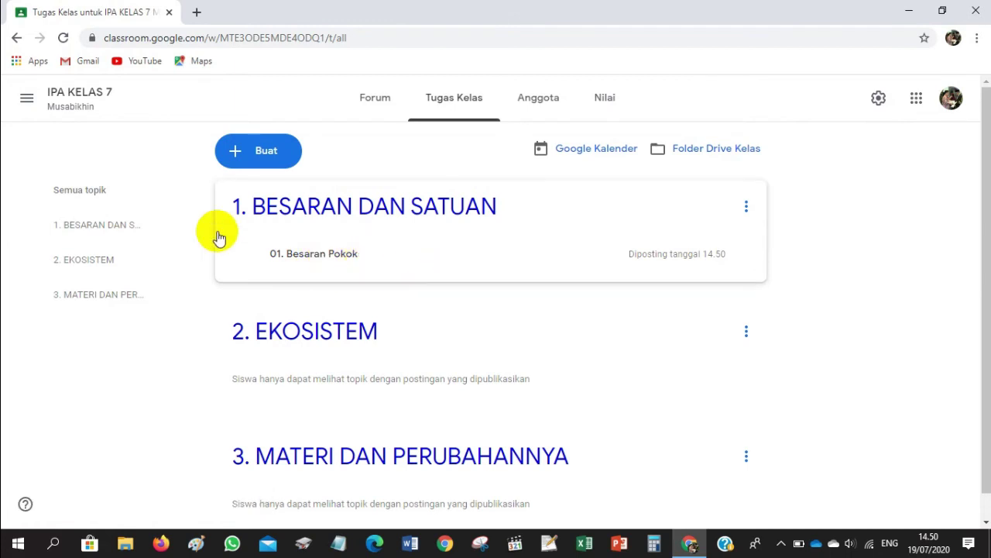
# Step: Start a new Materi post, dismiss the tip about adding materials and title the post "02. Besaran Turunan"
pyautogui.click(263, 152)
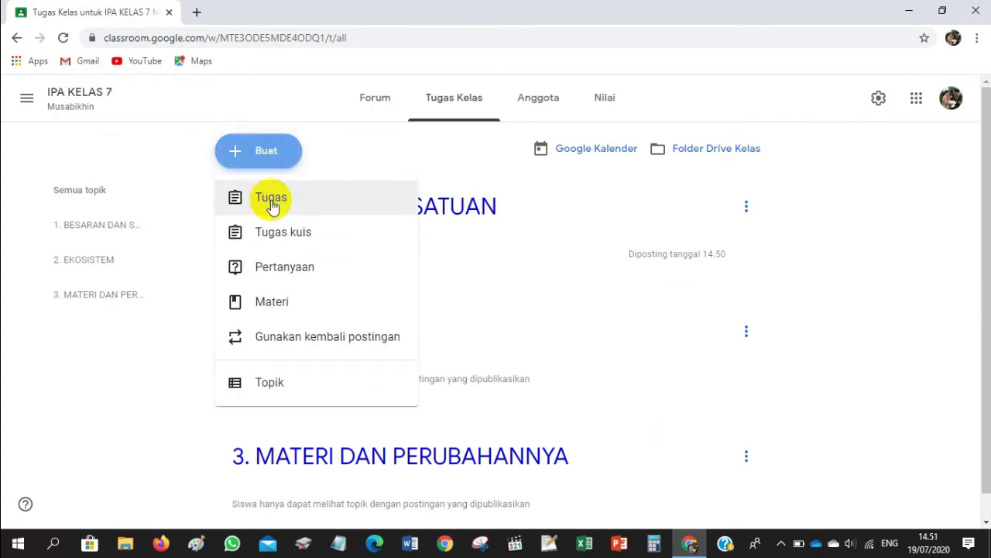
pyautogui.click(283, 302)
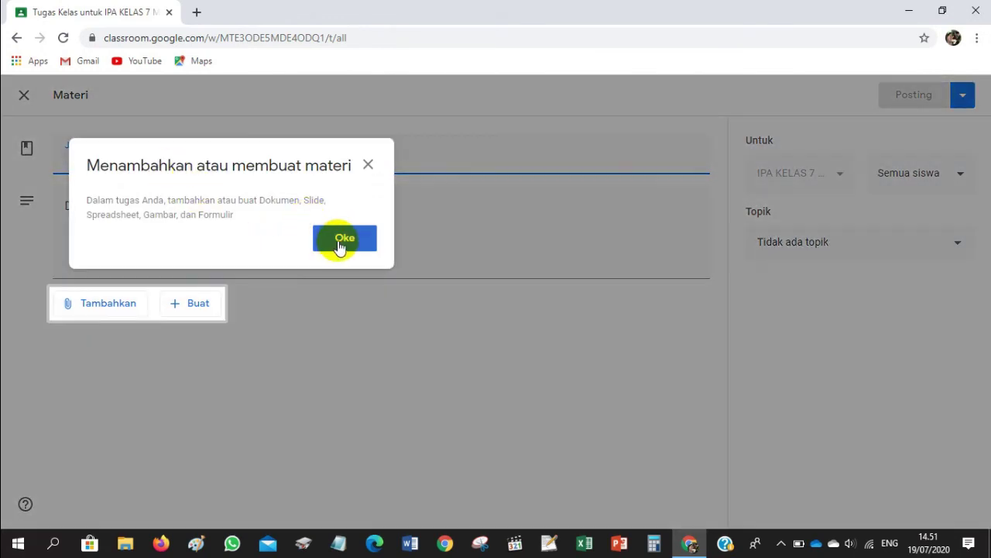
pyautogui.click(341, 245)
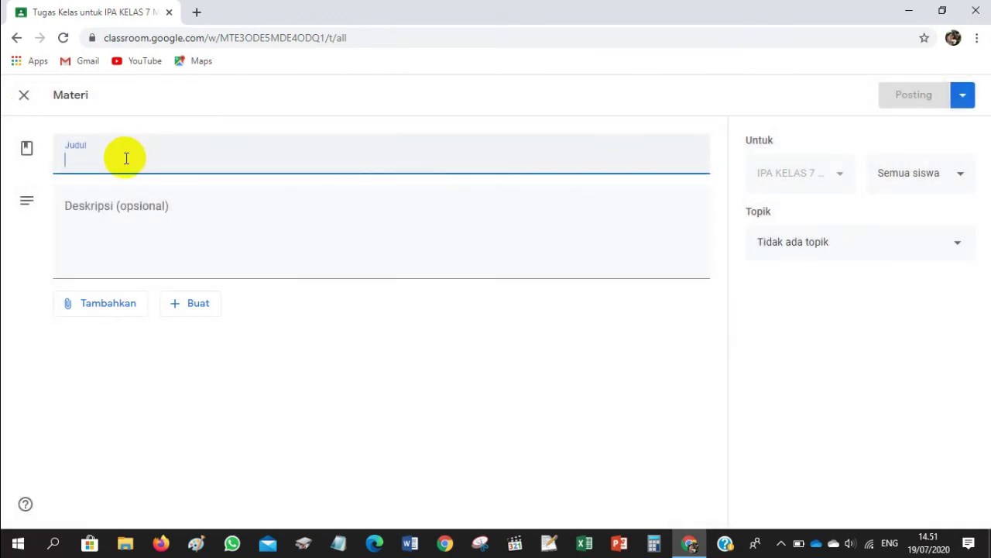
pyautogui.write('02. B')
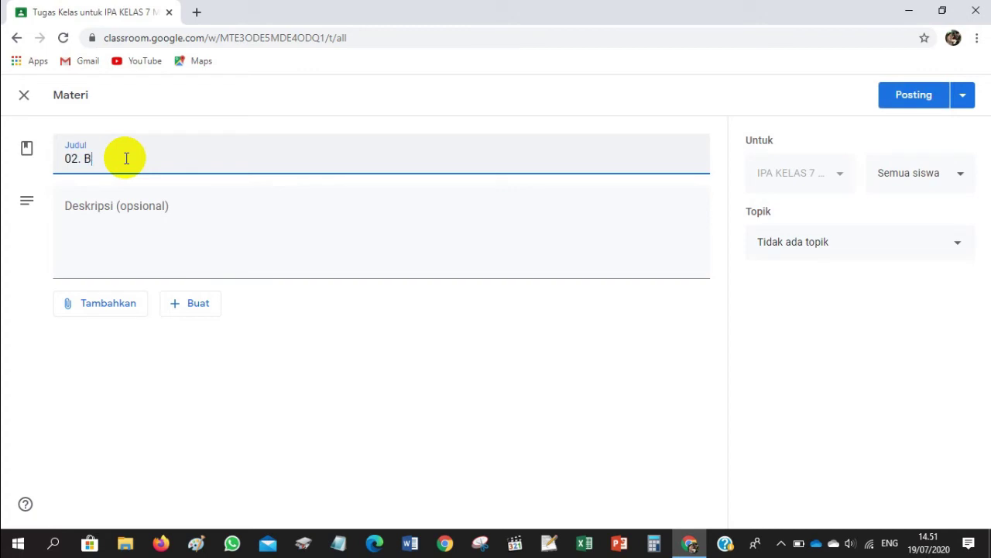
pyautogui.write('esaran Turunan')
# Step: Enter "Macam-macam besaran turunan dan satuannya" as the material's description
pyautogui.click(99, 211)
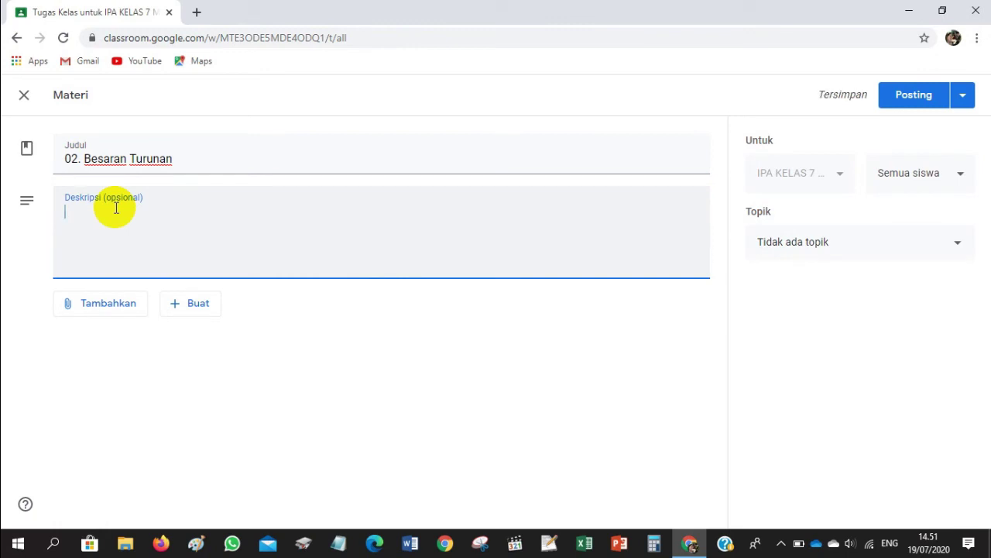
pyautogui.write('P')
pyautogui.write('esa')
pyautogui.write('Maca')
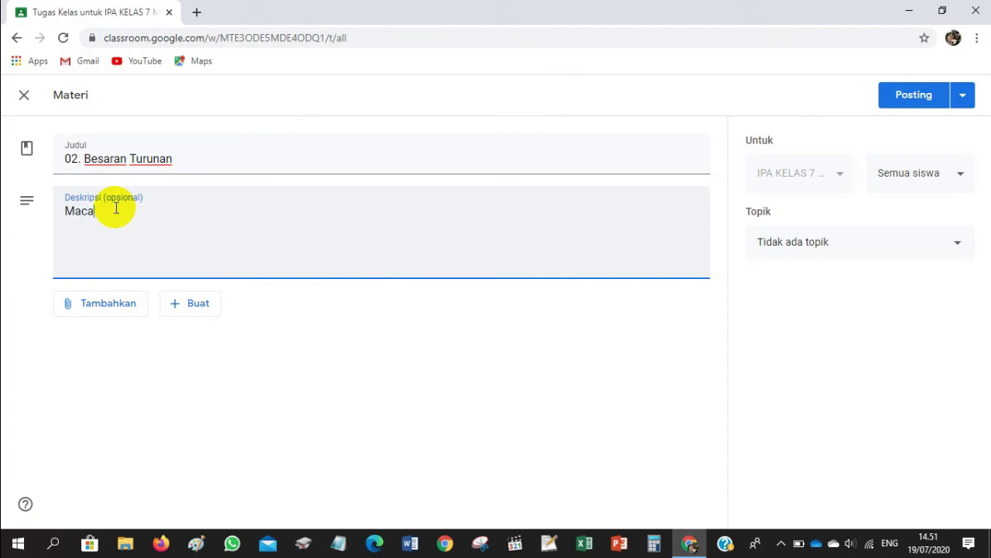
pyautogui.write('m-macam b')
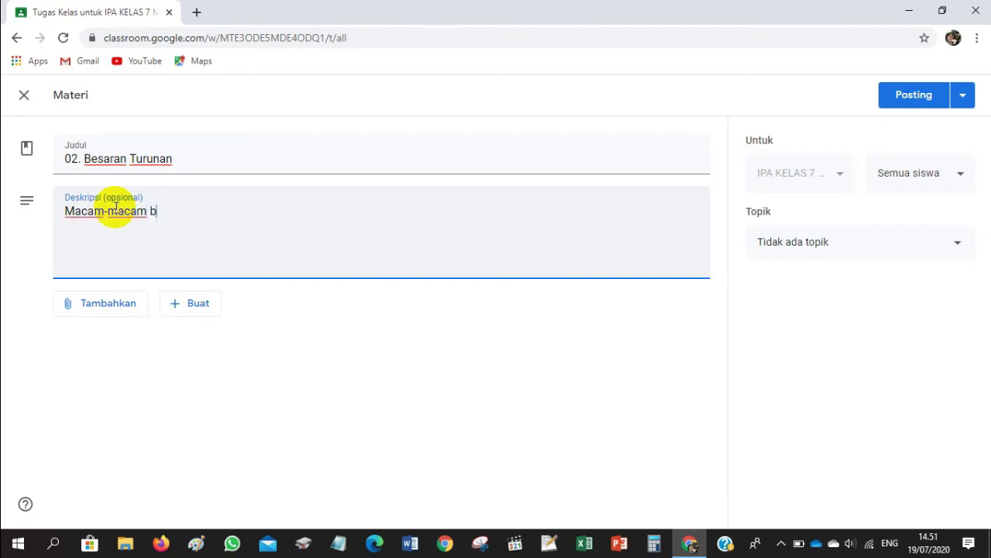
pyautogui.write('esaran turu')
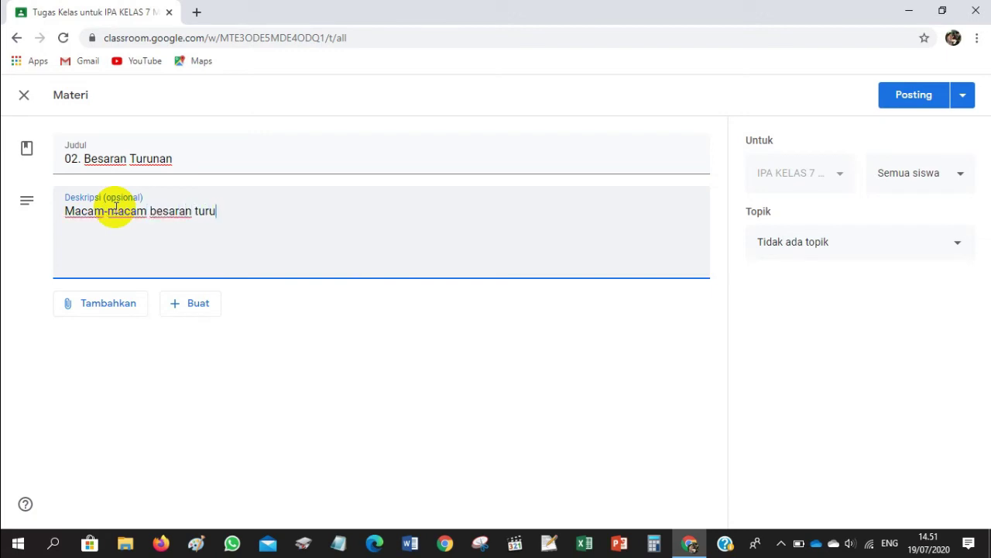
pyautogui.write('nan dan st')
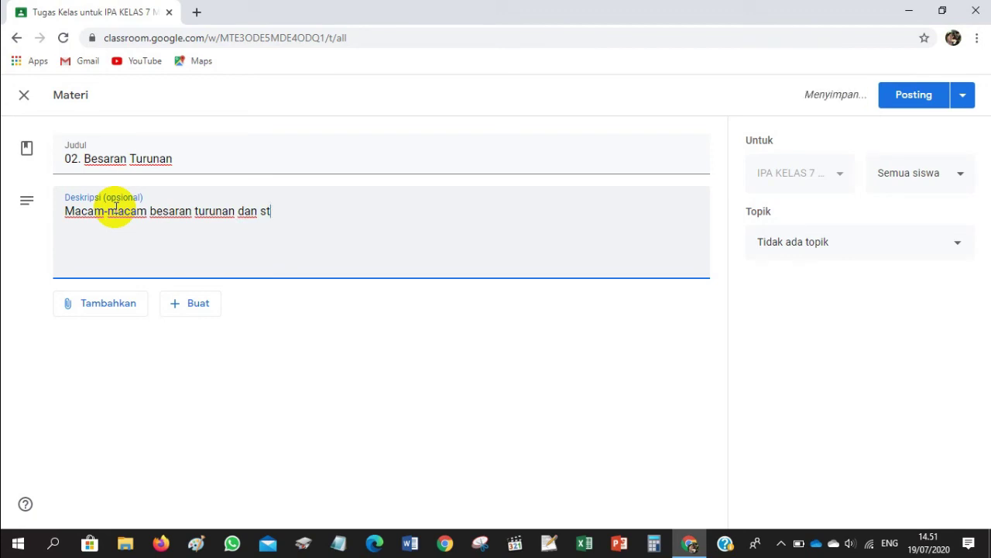
pyautogui.press('BackSpace')
pyautogui.write('atuannya')
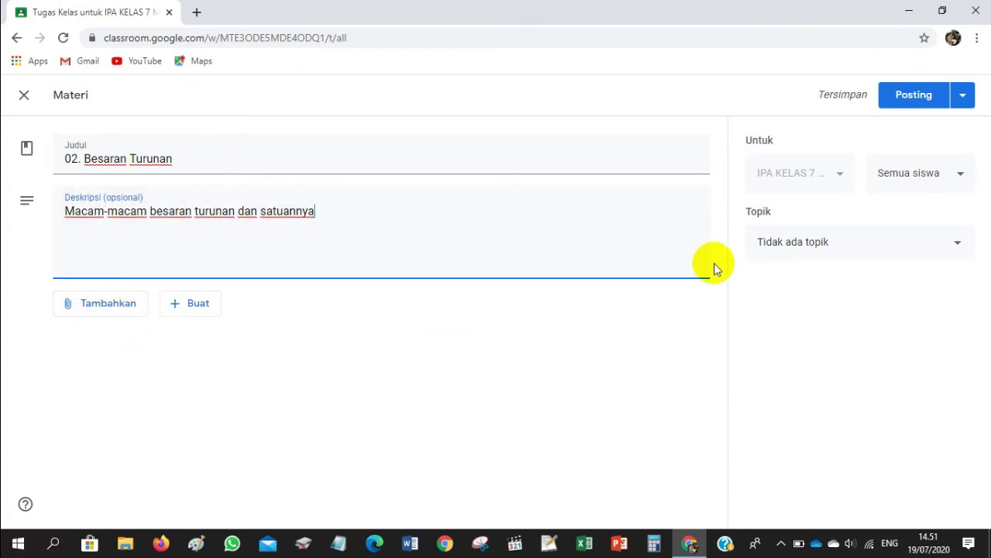
# Step: Assign "02. Besaran Turunan" to the topic "1. BESARAN DAN SATUAN", check the student audience options, and post it
pyautogui.click(911, 248)
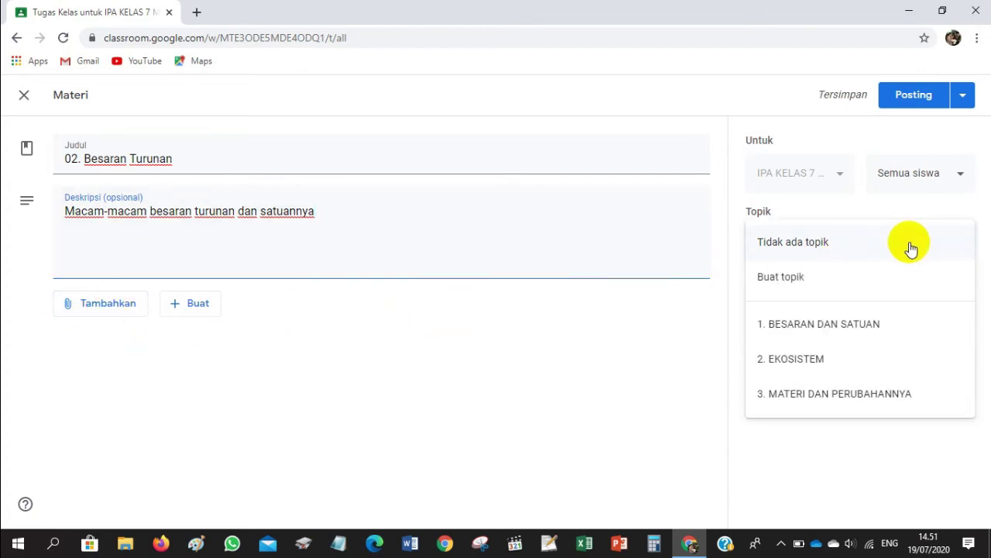
pyautogui.click(894, 327)
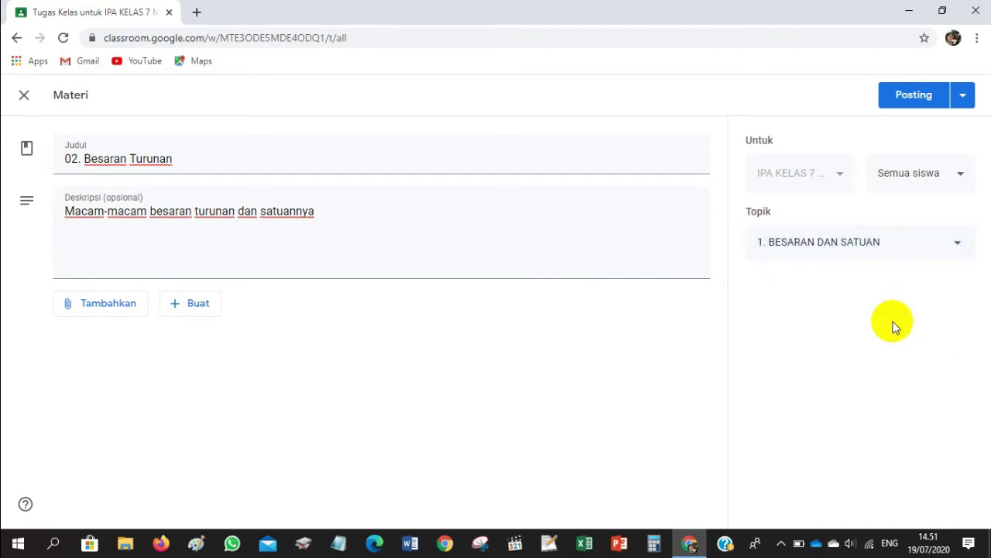
pyautogui.click(962, 180)
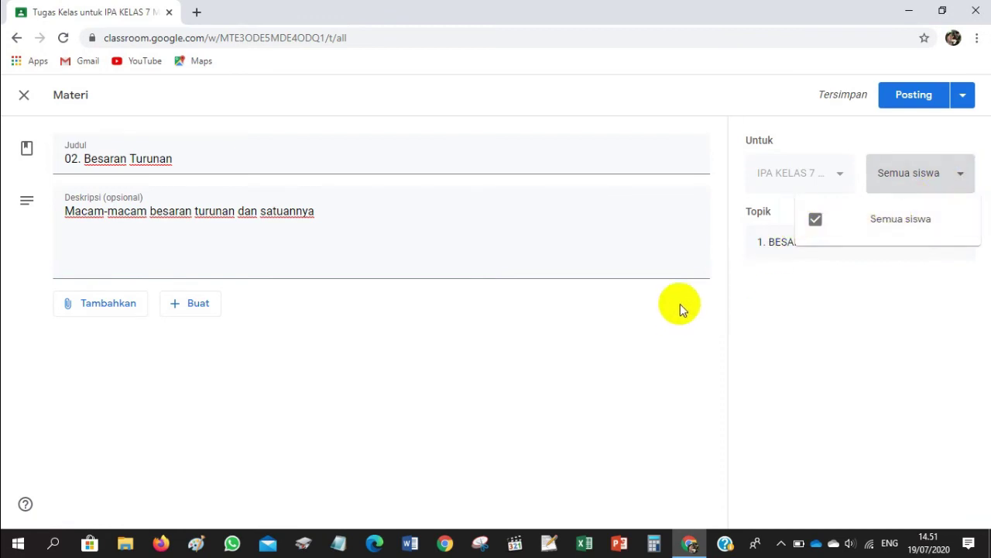
pyautogui.click(724, 291)
pyautogui.click(903, 100)
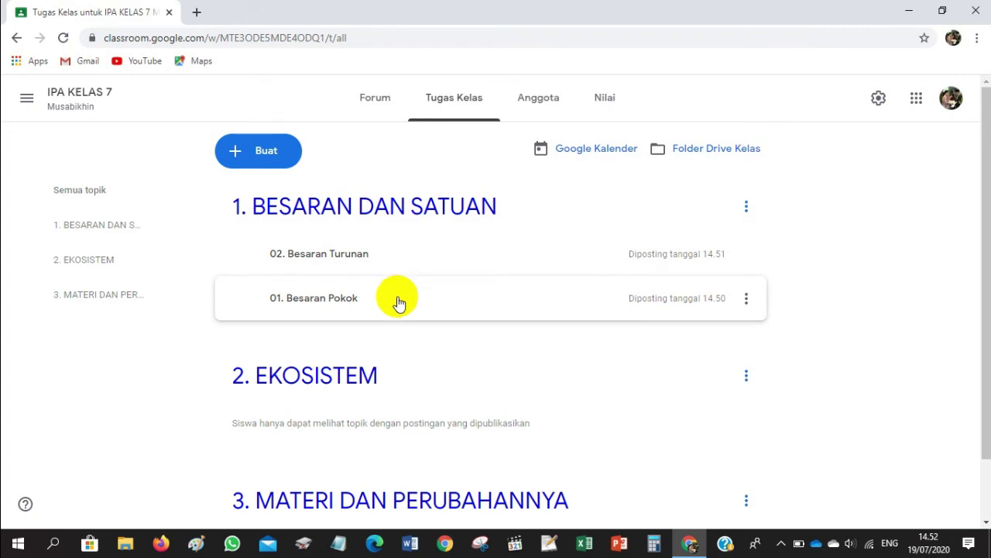
# Step: Move the material "01. Besaran Pokok" above "02. Besaran Turunan" within the topic "1. BESARAN DAN SATUAN"
pyautogui.moveTo(398, 301); pyautogui.dragTo(388, 244)
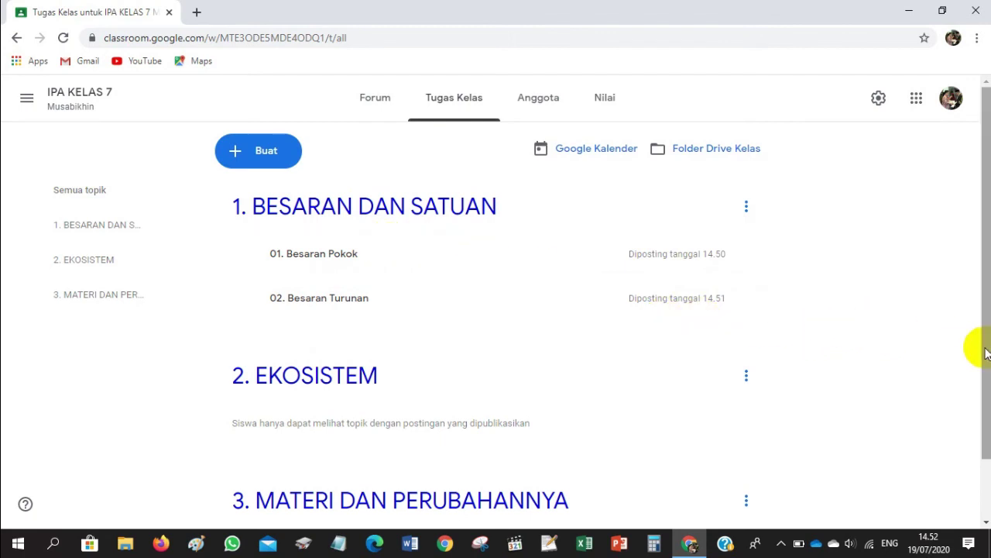
pyautogui.moveTo(982, 353); pyautogui.dragTo(976, 420)
pyautogui.moveTo(980, 232); pyautogui.dragTo(986, 180)
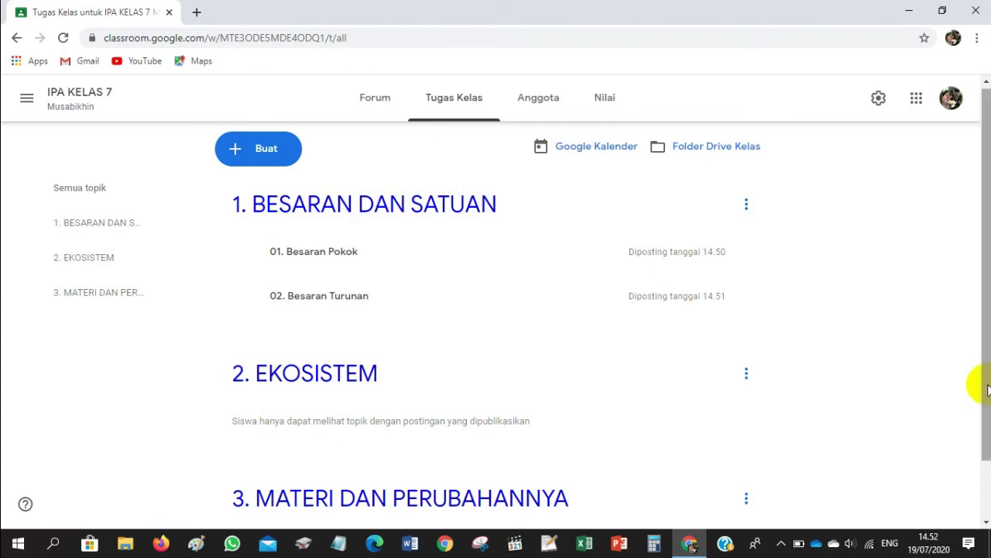
pyautogui.moveTo(979, 381); pyautogui.dragTo(978, 392)
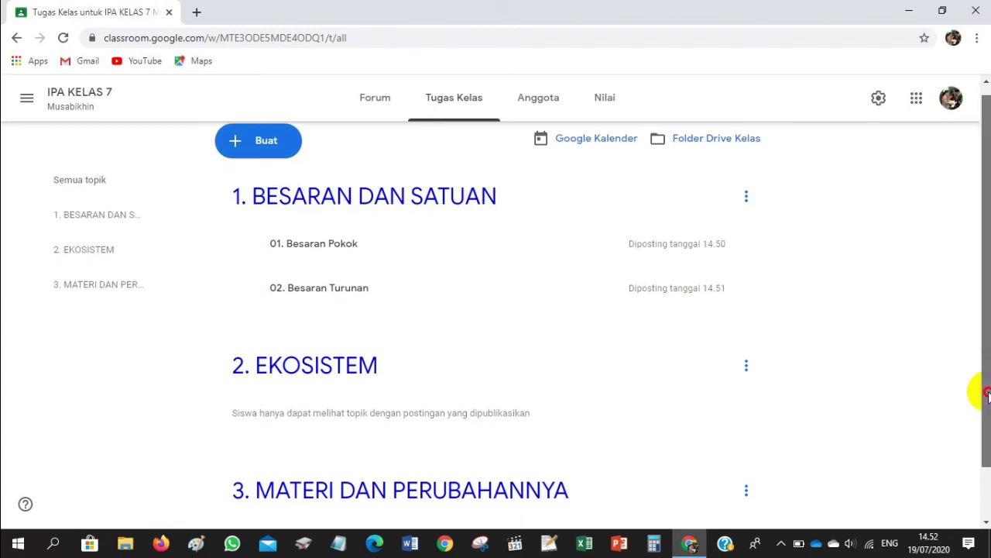
# Step: Start another Materi post and title it "01. Wujud Zat"
pyautogui.click(248, 144)
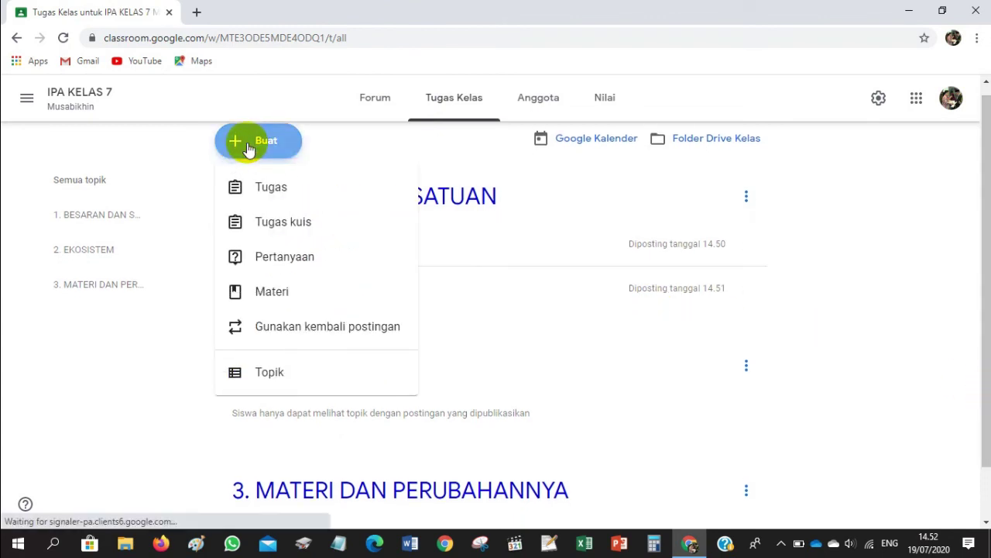
pyautogui.click(304, 293)
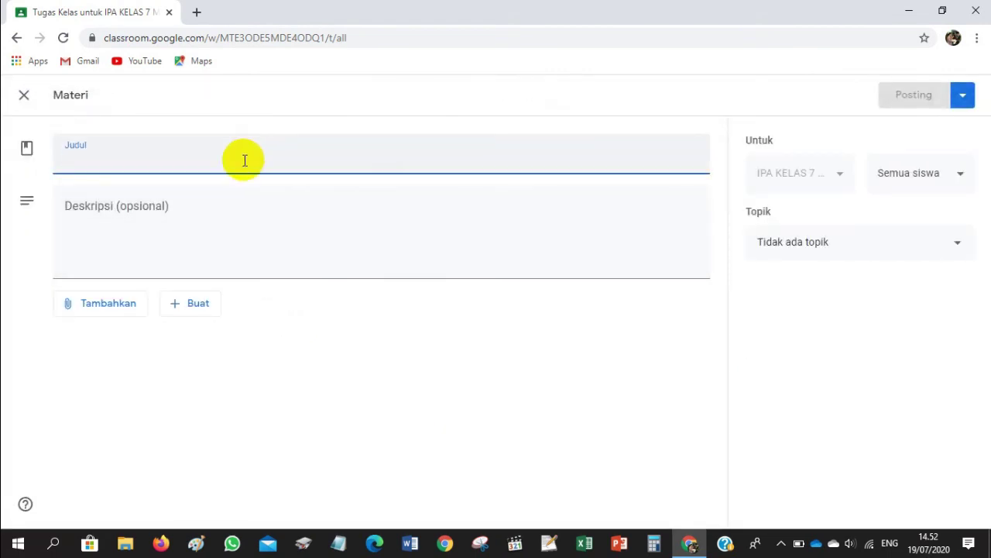
pyautogui.write('01')
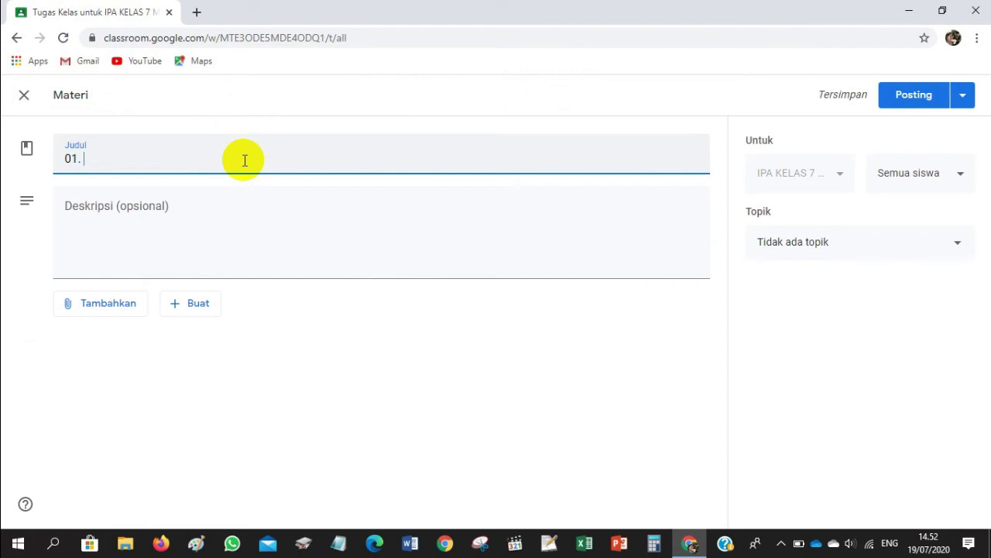
pyautogui.write('. Wujud Zat')
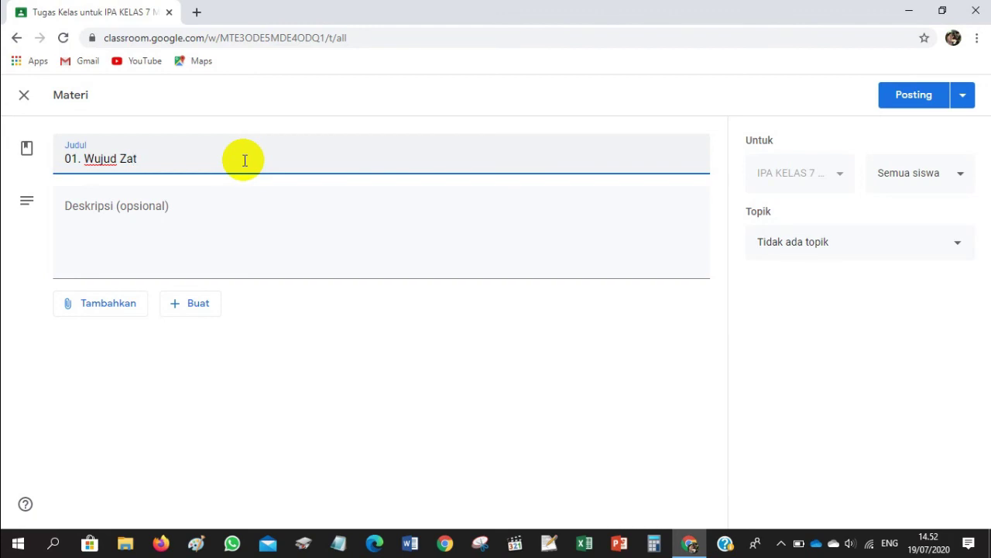
# Step: Leave the description of "01. Wujud Zat" empty, assign it to the topic "3. MATERI DAN PERUBAHANNYA" and post it
pyautogui.click(224, 216)
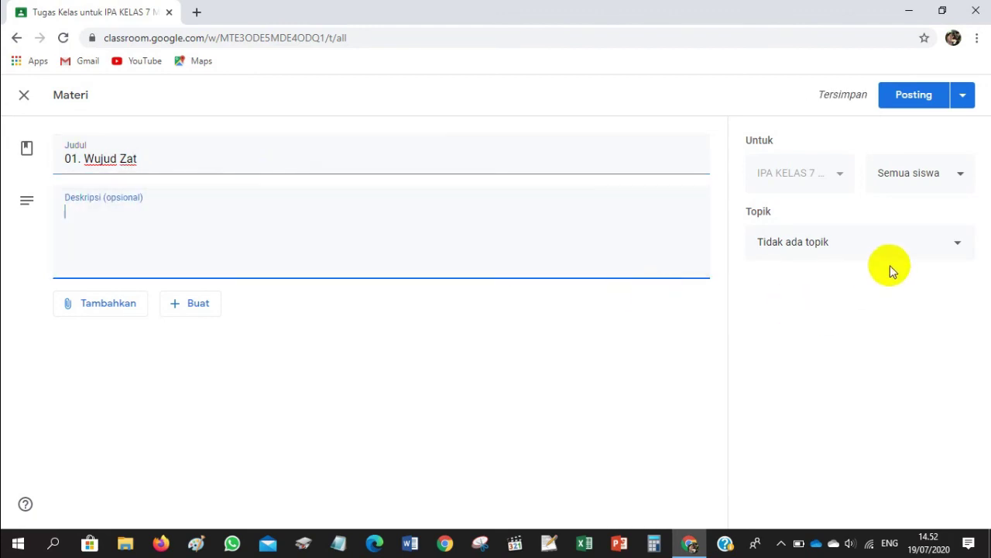
pyautogui.click(924, 250)
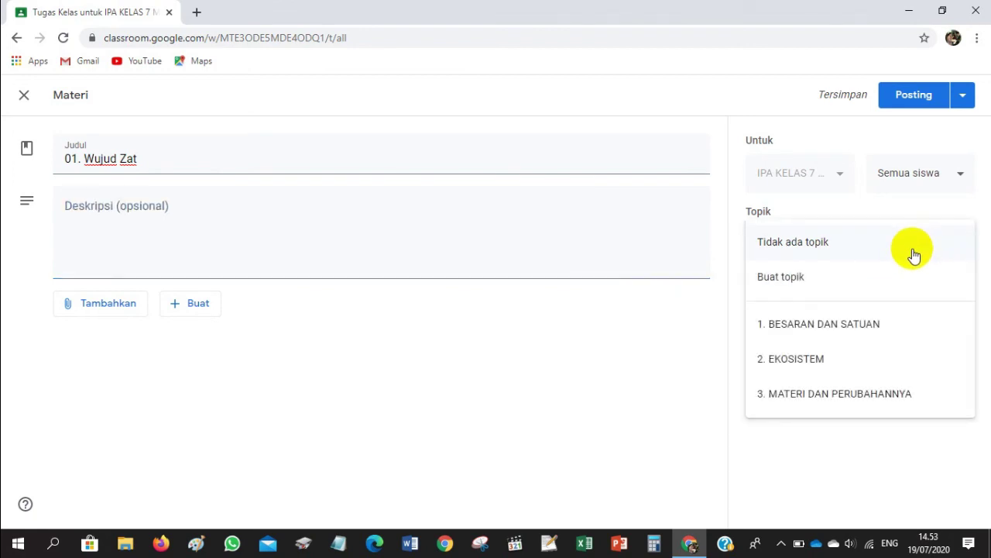
pyautogui.click(890, 395)
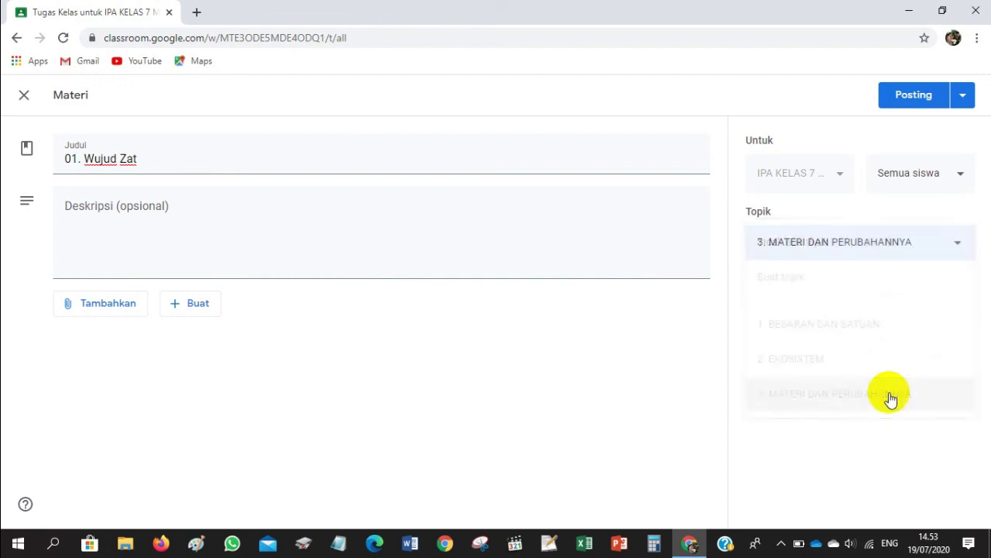
pyautogui.click(903, 104)
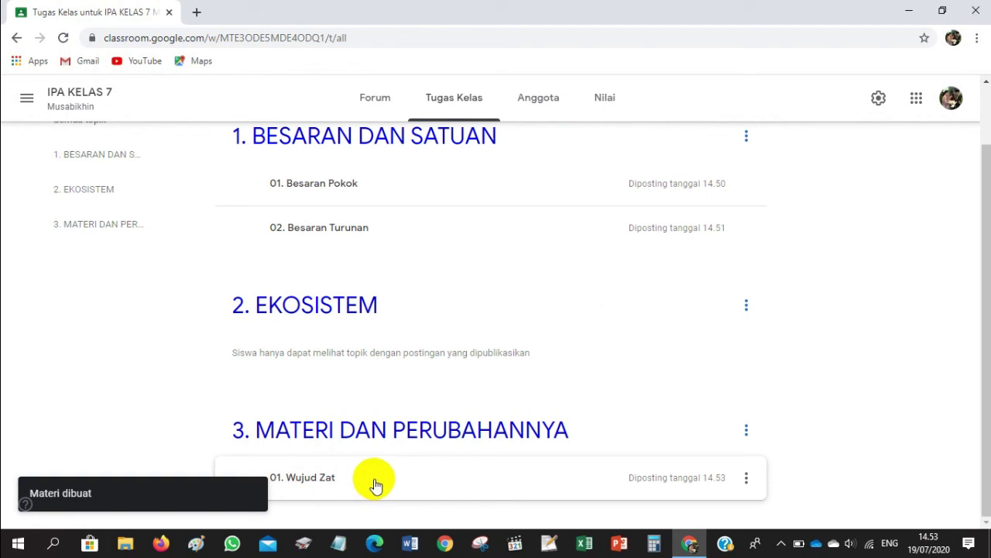
# Step: Start a further Materi post and title it "02. Massa Jenis Zat"
pyautogui.scroll(1, 472, 263)
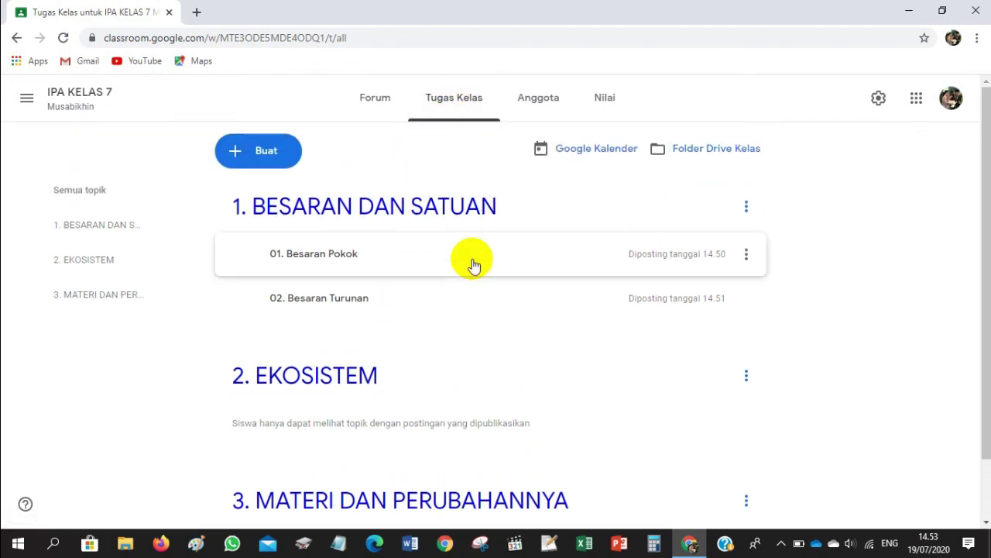
pyautogui.click(244, 162)
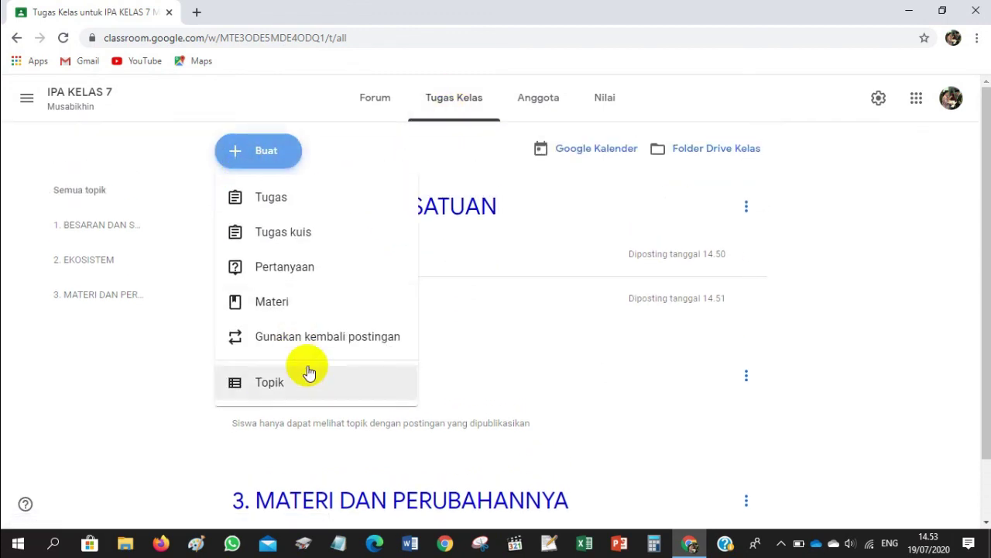
pyautogui.click(288, 310)
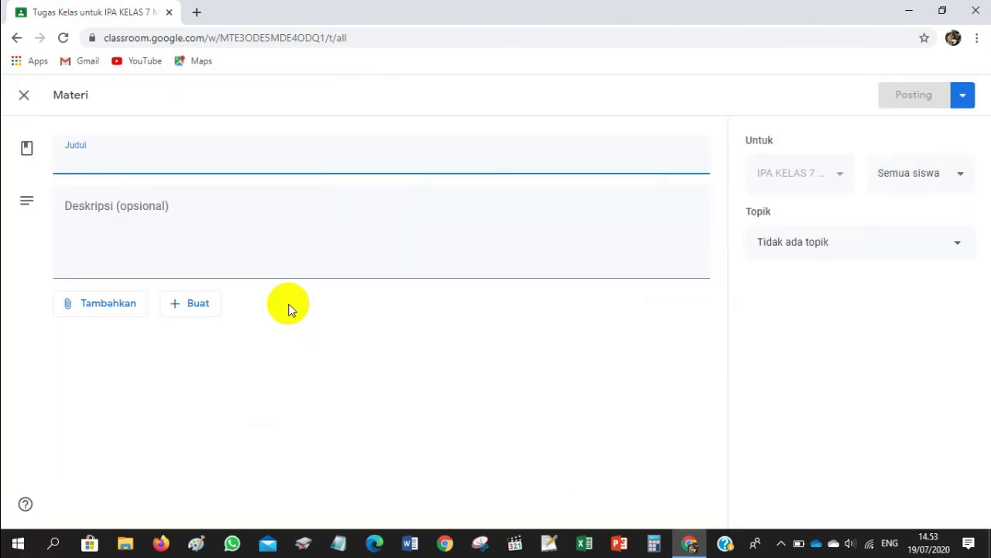
pyautogui.click(248, 162)
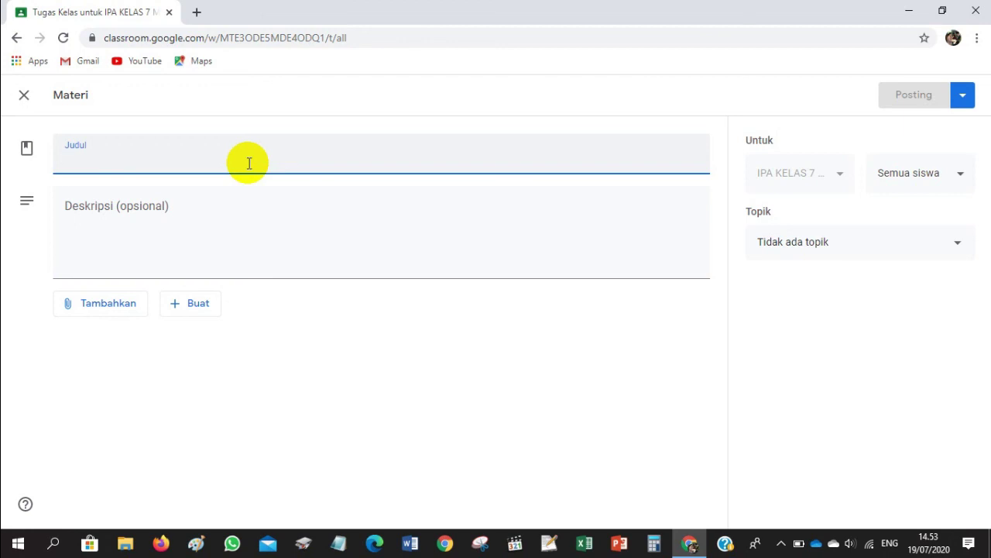
pyautogui.write('02')
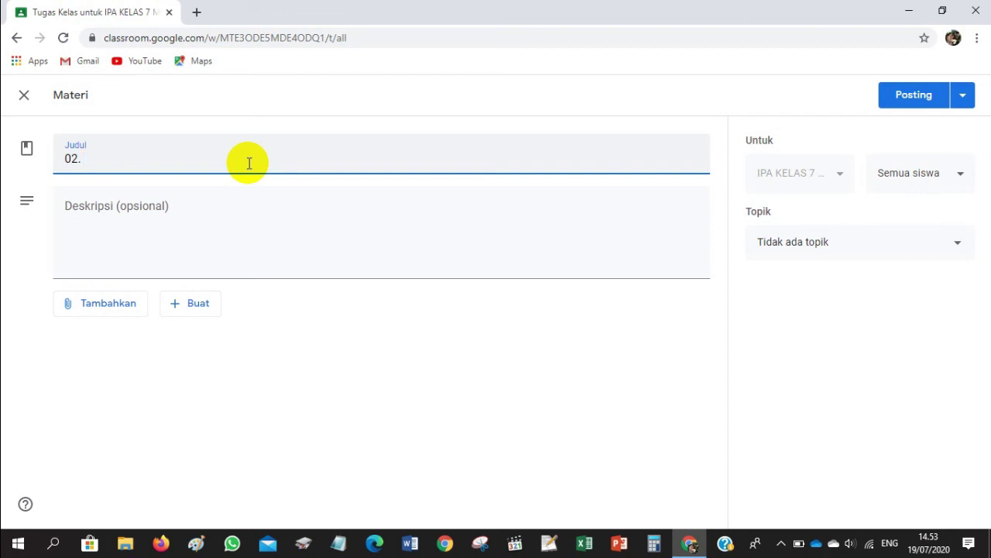
pyautogui.write('. Massa Jenis Zat')
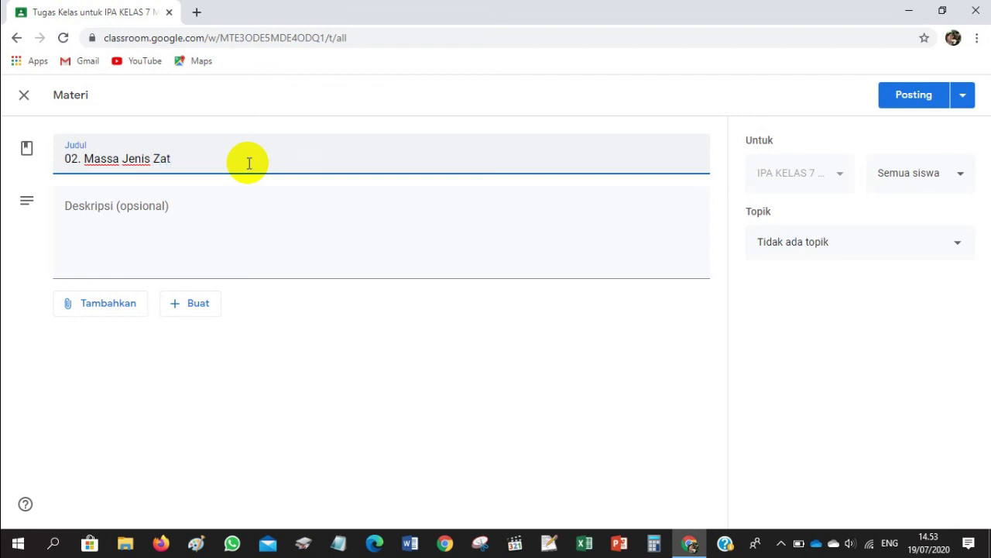
# Step: Assign "02. Massa Jenis Zat" to the topic "3. MATERI DAN PERUBAHANNYA" and post it to the class
pyautogui.click(917, 252)
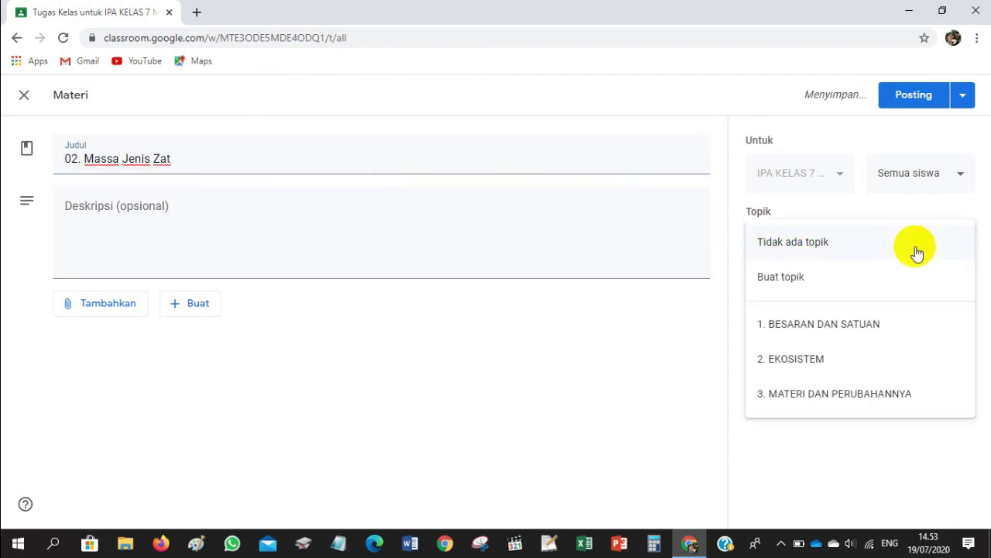
pyautogui.click(847, 395)
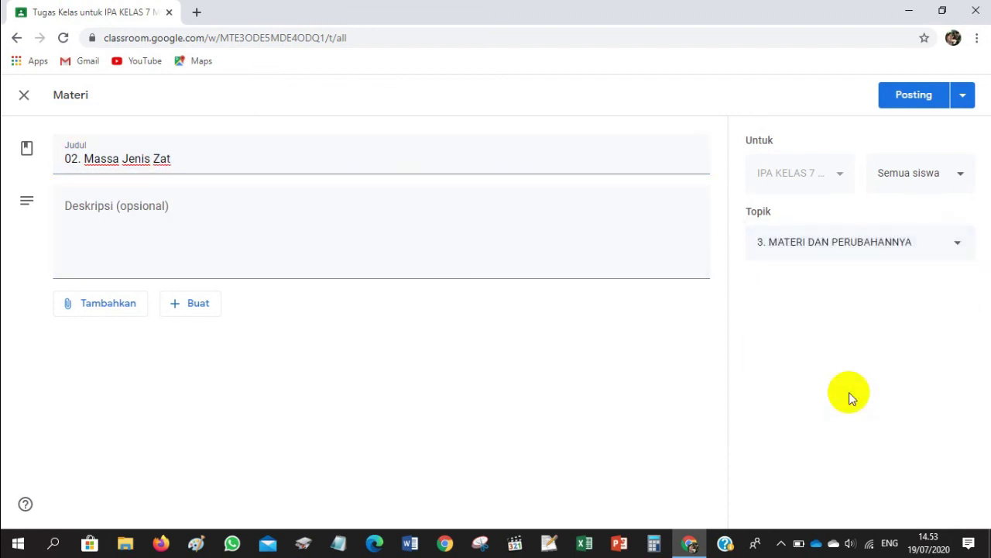
pyautogui.click(914, 97)
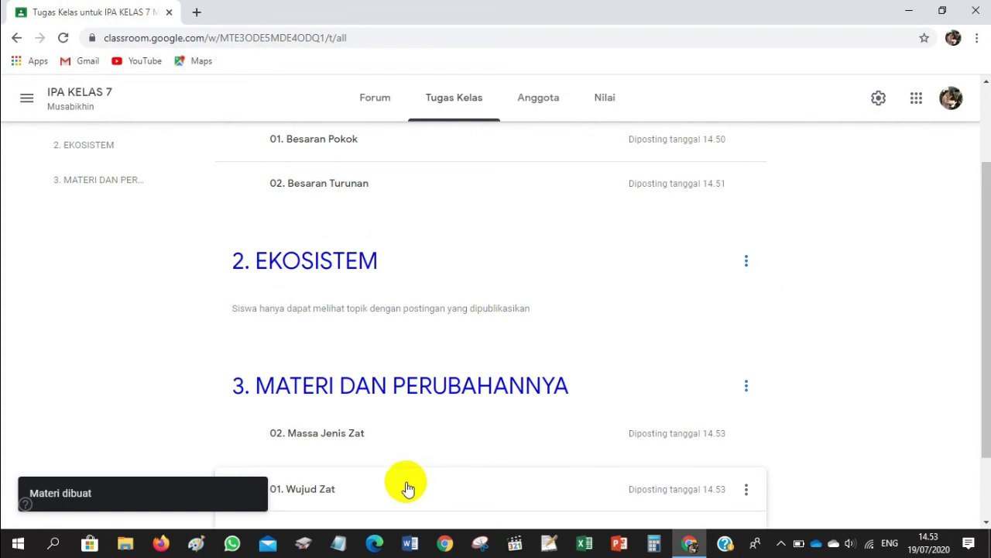
# Step: Move the material "01. Wujud Zat" above "02. Massa Jenis Zat" within the topic "3. MATERI DAN PERUBAHANNYA"
pyautogui.moveTo(406, 486); pyautogui.dragTo(377, 403)
pyautogui.click(408, 448)
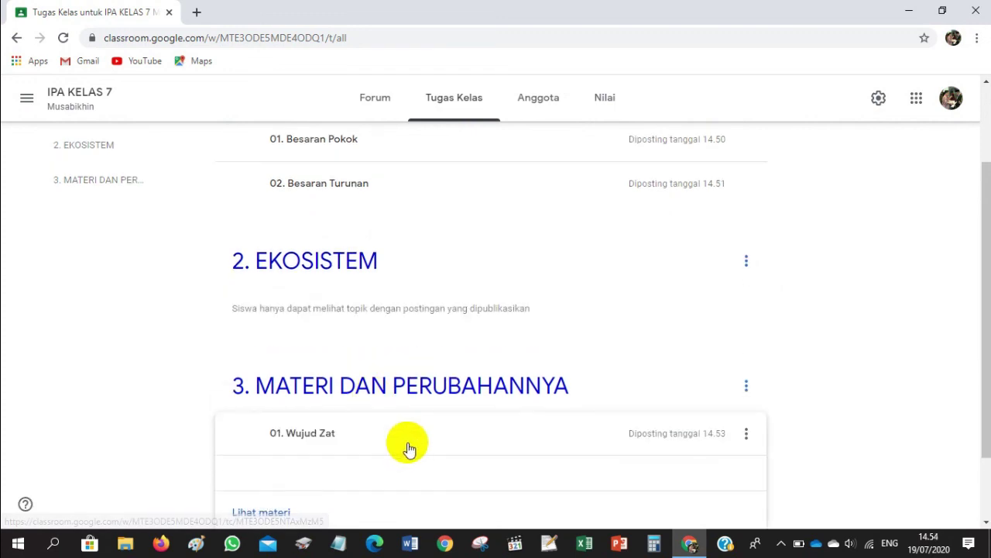
# Step: Start a new Materi post and title it "03. Asam dan Basa"
pyautogui.scroll(-1, 410, 448)
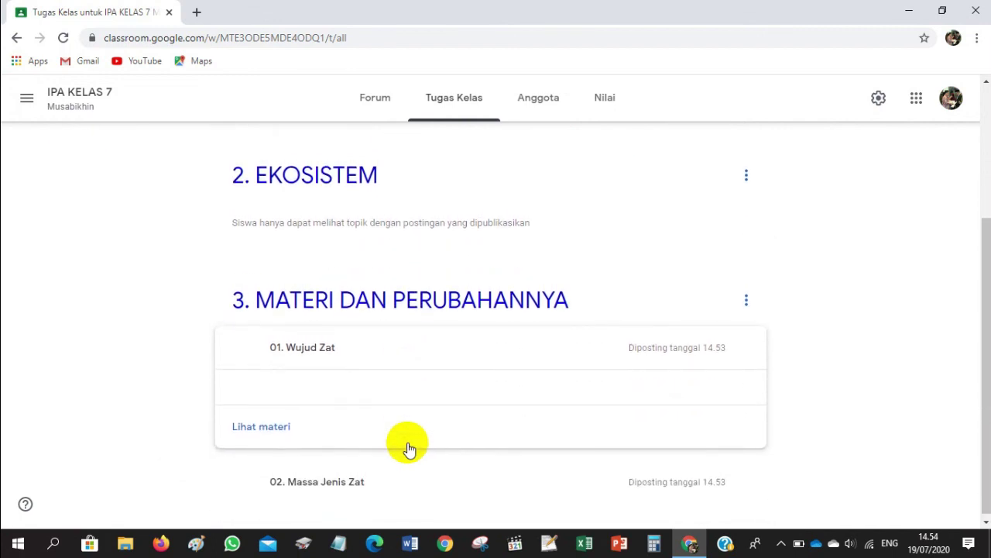
pyautogui.click(326, 354)
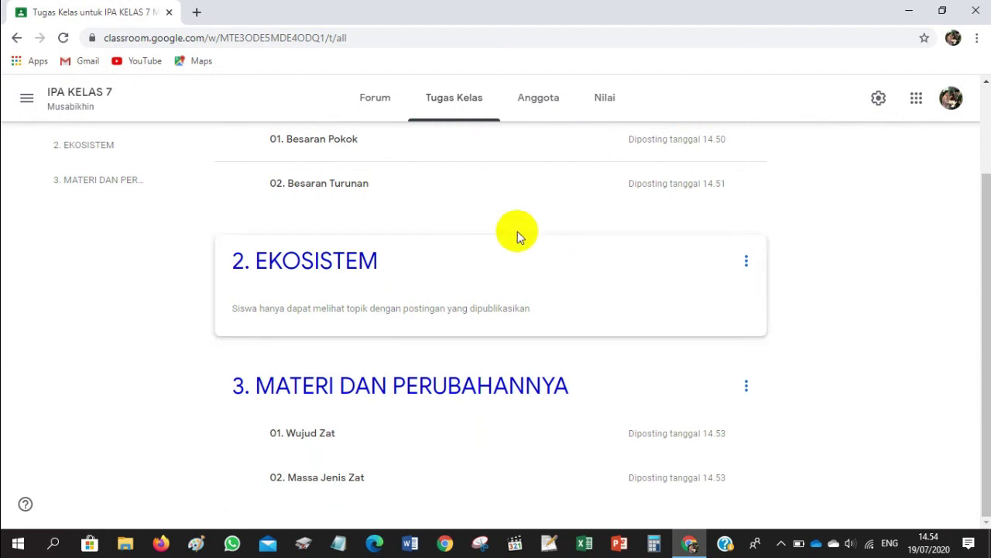
pyautogui.scroll(3, 421, 221)
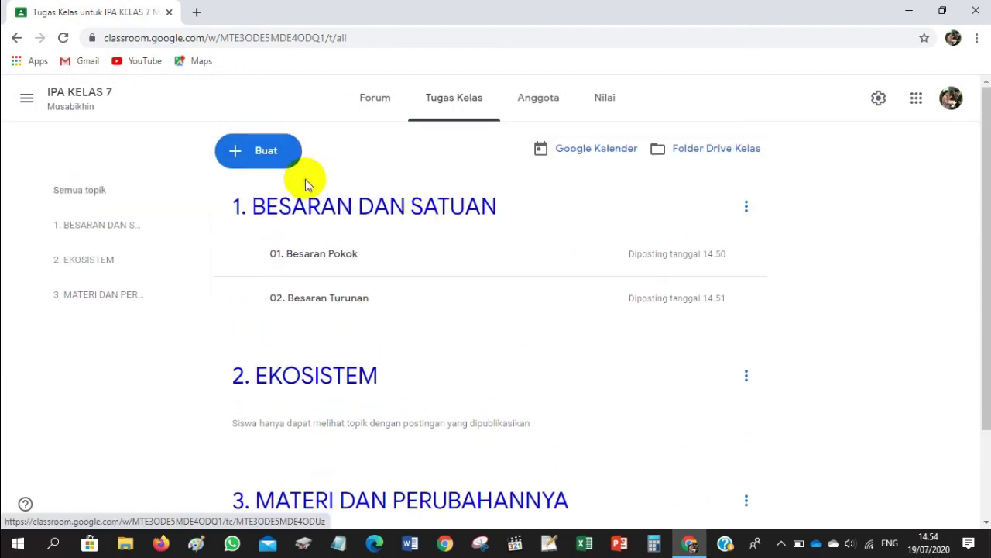
pyautogui.click(260, 152)
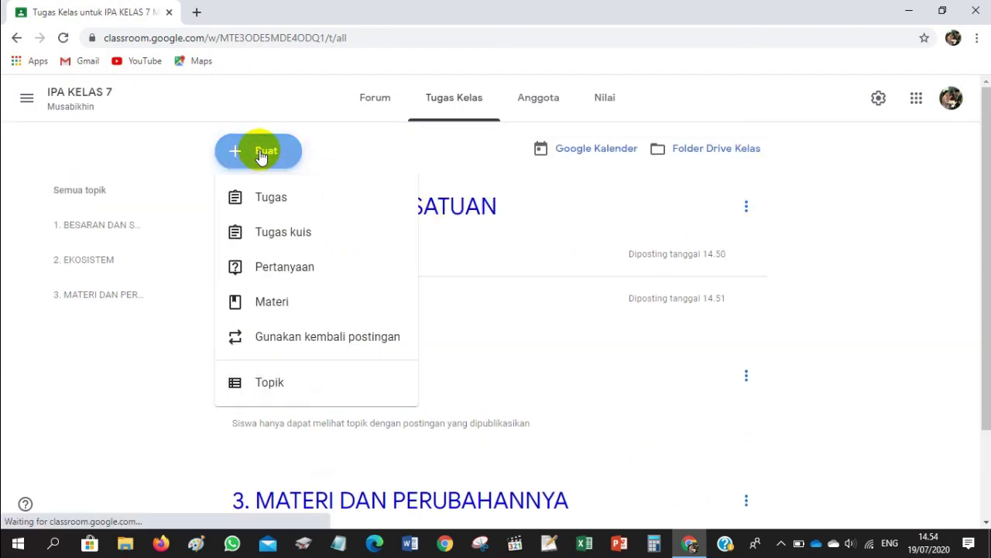
pyautogui.click(291, 308)
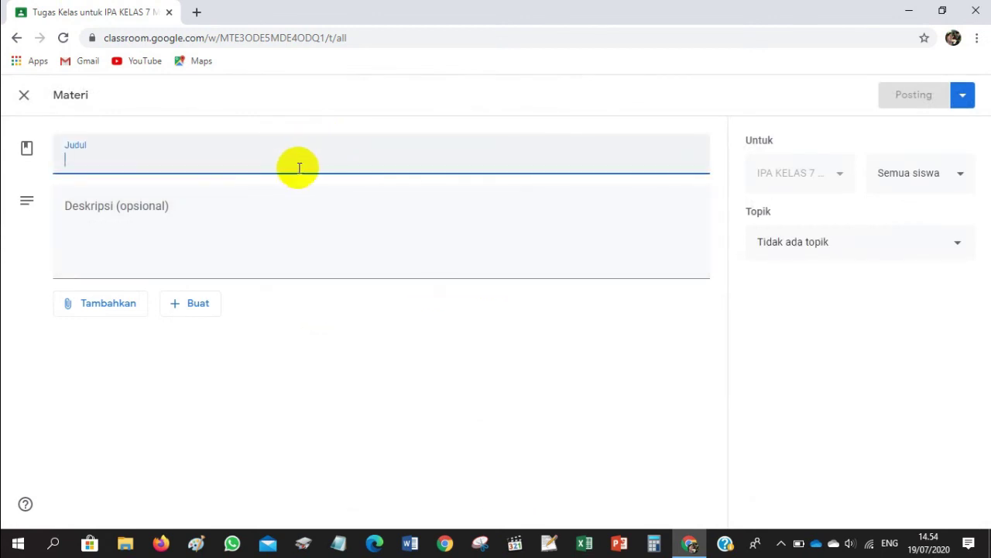
pyautogui.write('03. Asam dan')
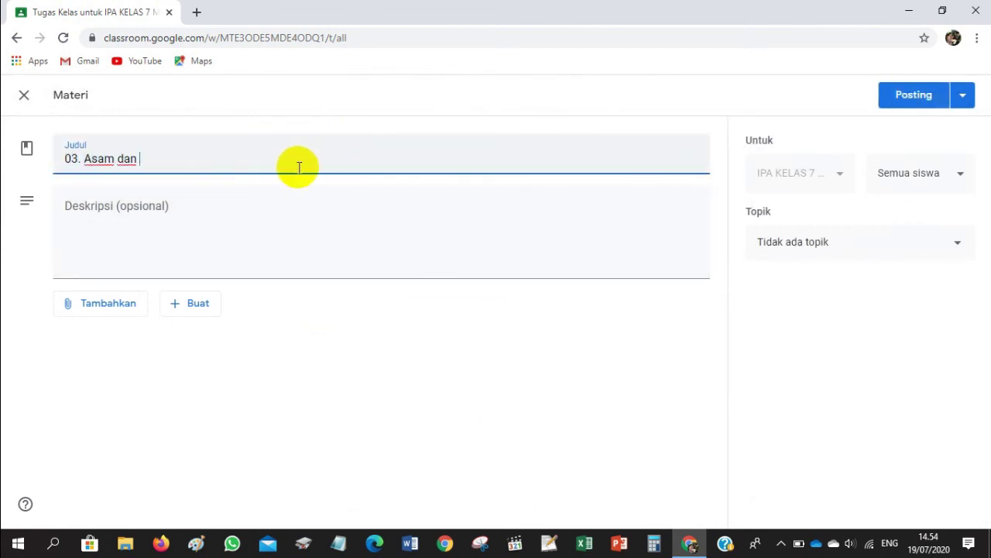
pyautogui.write(' Basa')
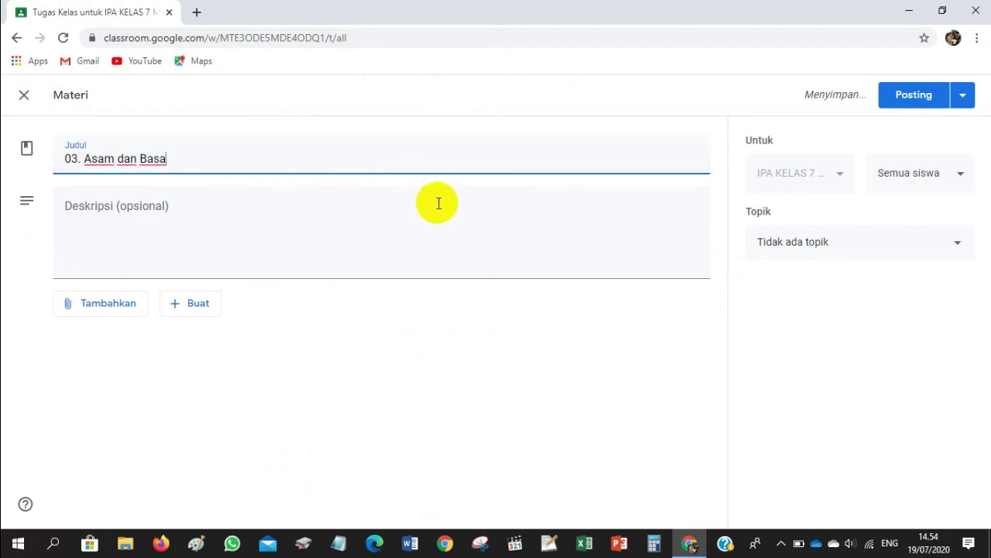
# Step: Assign "03. Asam dan Basa" to the topic "3. MATERI DAN PERUBAHANNYA" and post it to the class
pyautogui.click(935, 250)
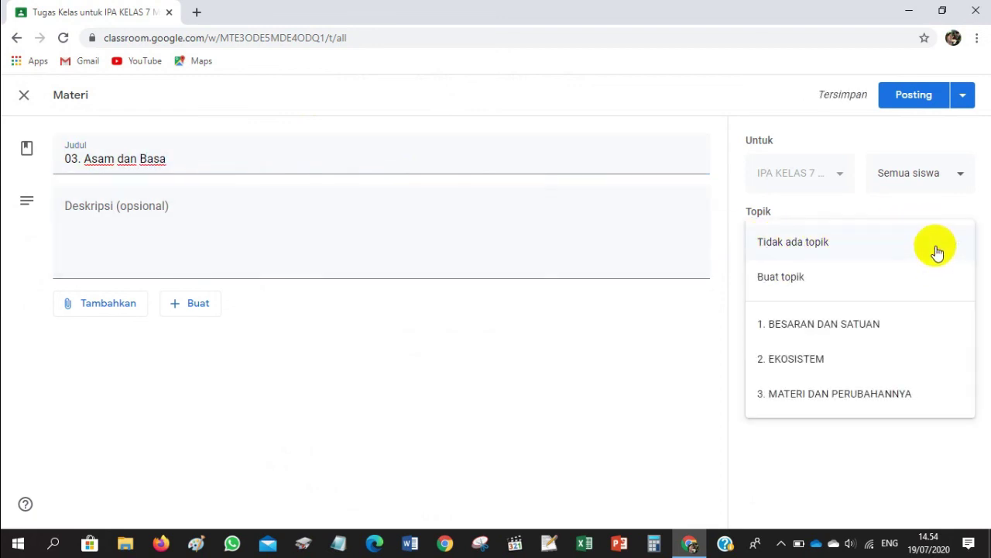
pyautogui.click(874, 393)
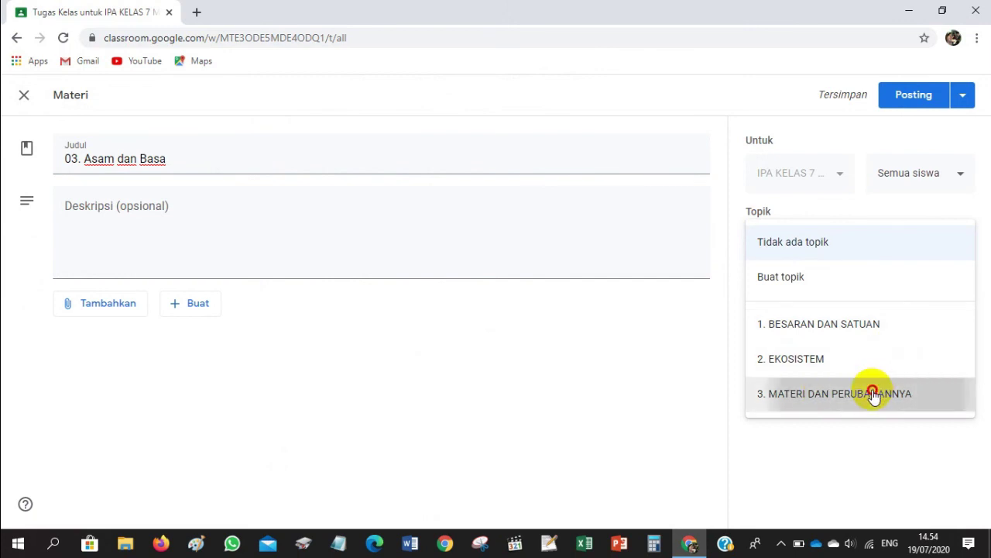
pyautogui.click(917, 98)
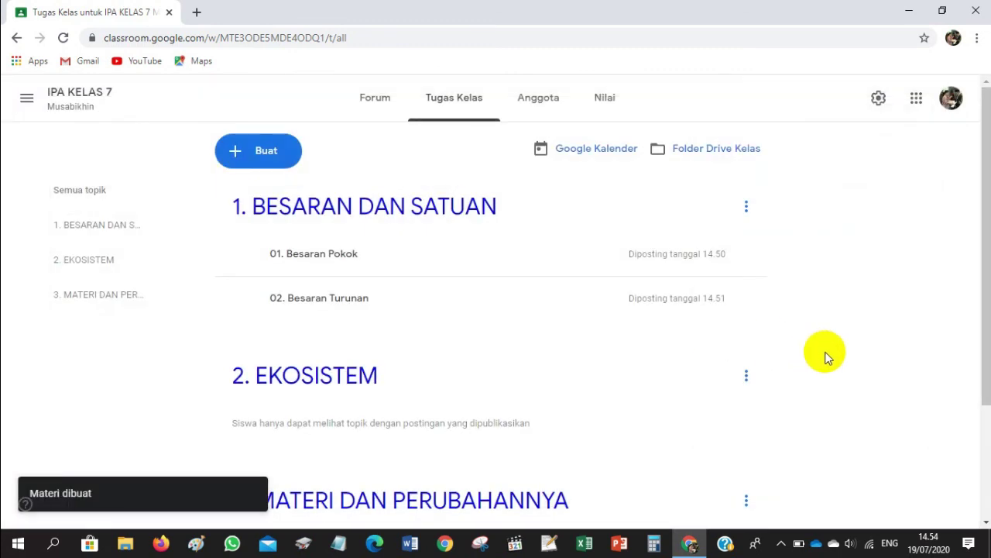
# Step: Move the material "03. Asam dan Basa" below "02. Massa Jenis Zat" within the topic "3. MATERI DAN PERUBAHANNYA"
pyautogui.scroll(-2, 828, 356)
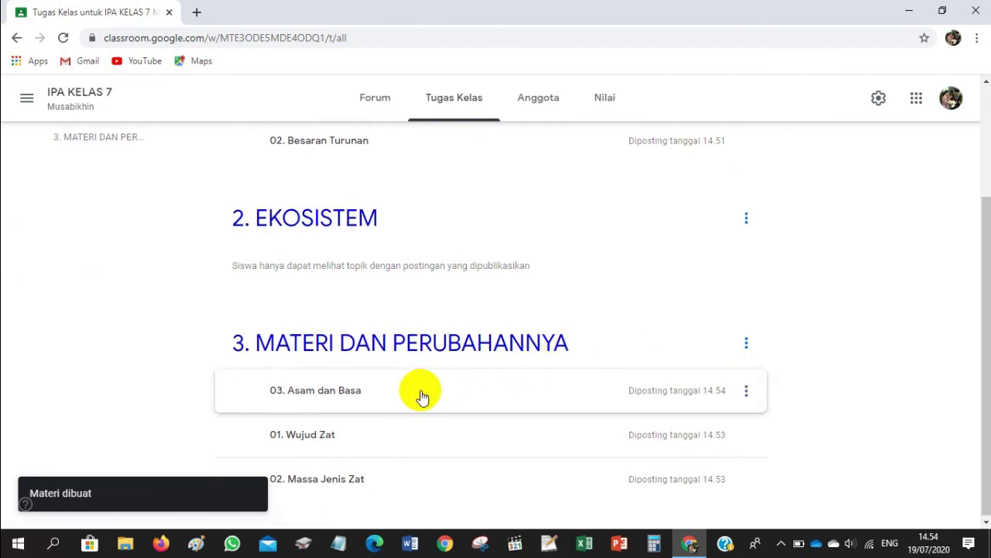
pyautogui.moveTo(420, 393); pyautogui.dragTo(355, 464)
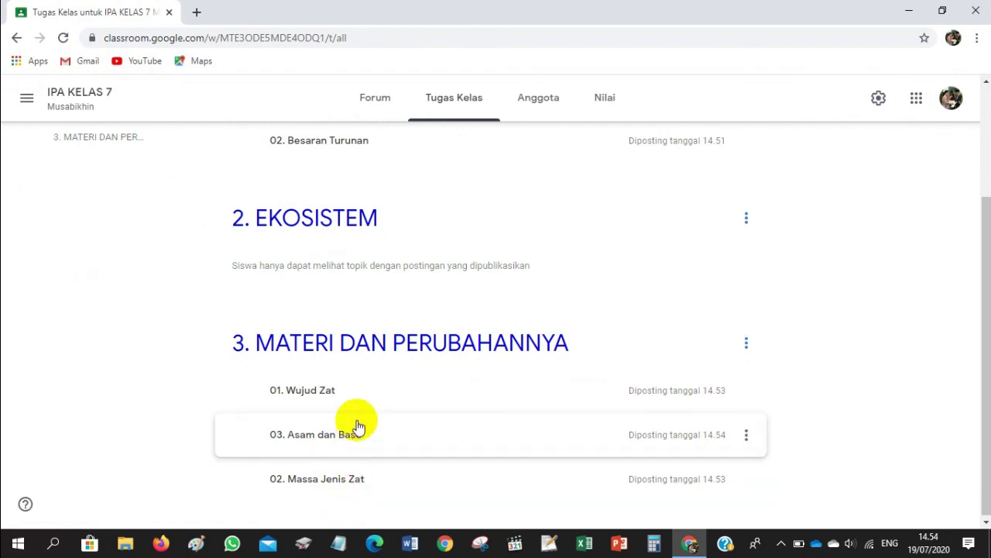
pyautogui.moveTo(357, 436); pyautogui.dragTo(346, 464)
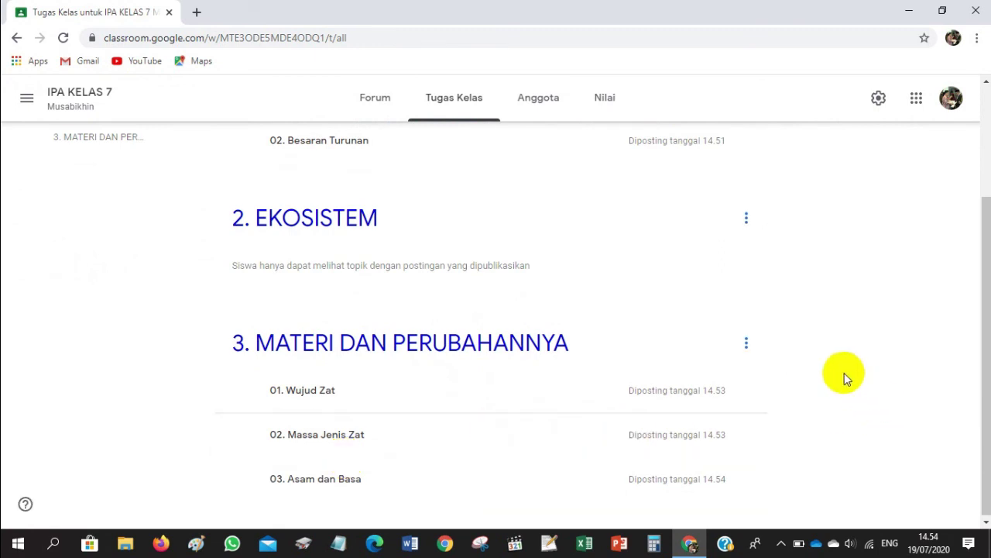
pyautogui.scroll(1, 844, 372)
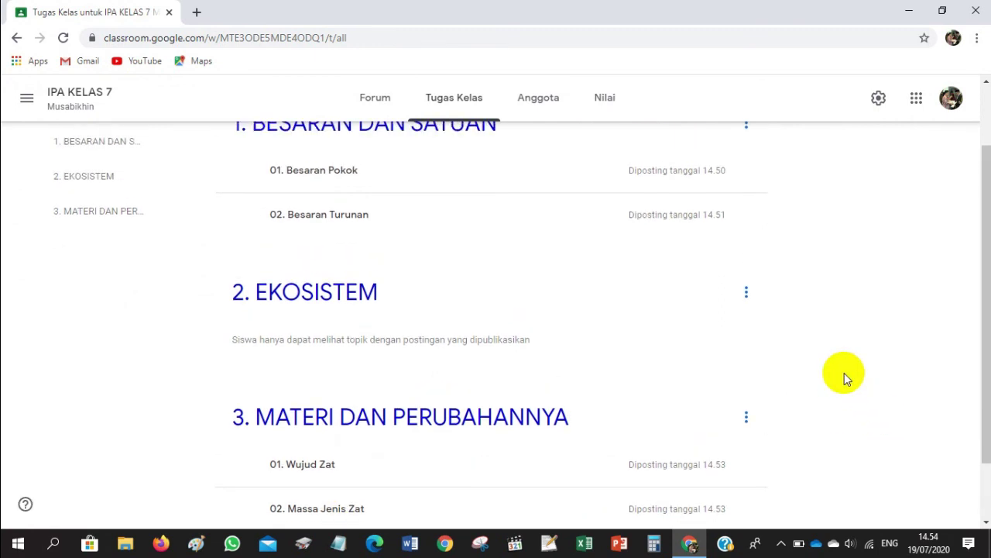
pyautogui.scroll(1, 845, 373)
pyautogui.scroll(1, 845, 373)
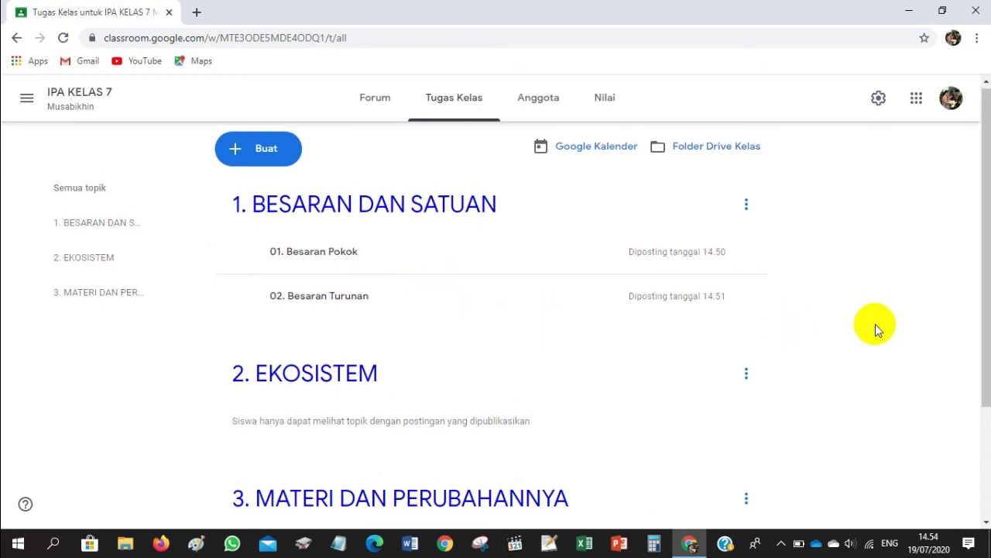
pyautogui.scroll(-2, 876, 324)
pyautogui.scroll(2, 876, 324)
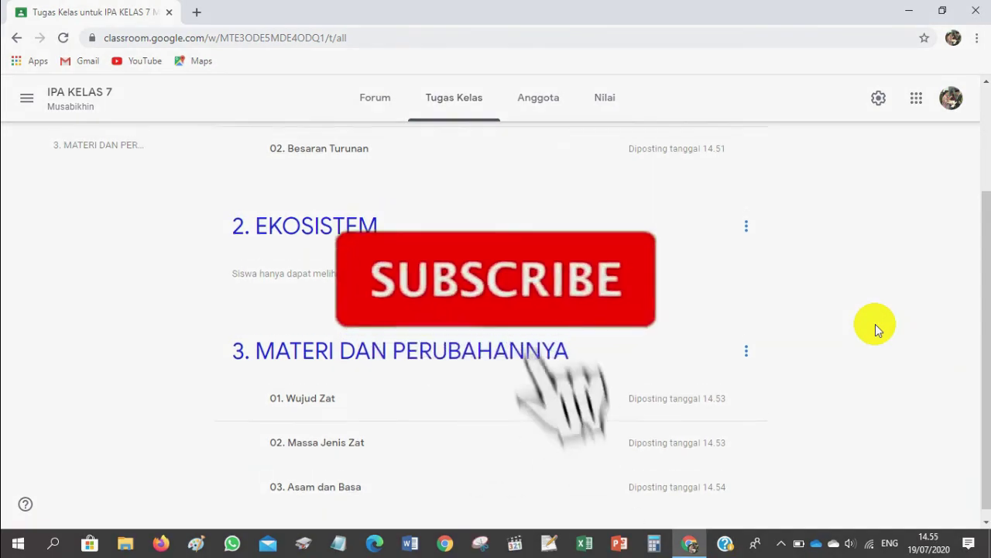